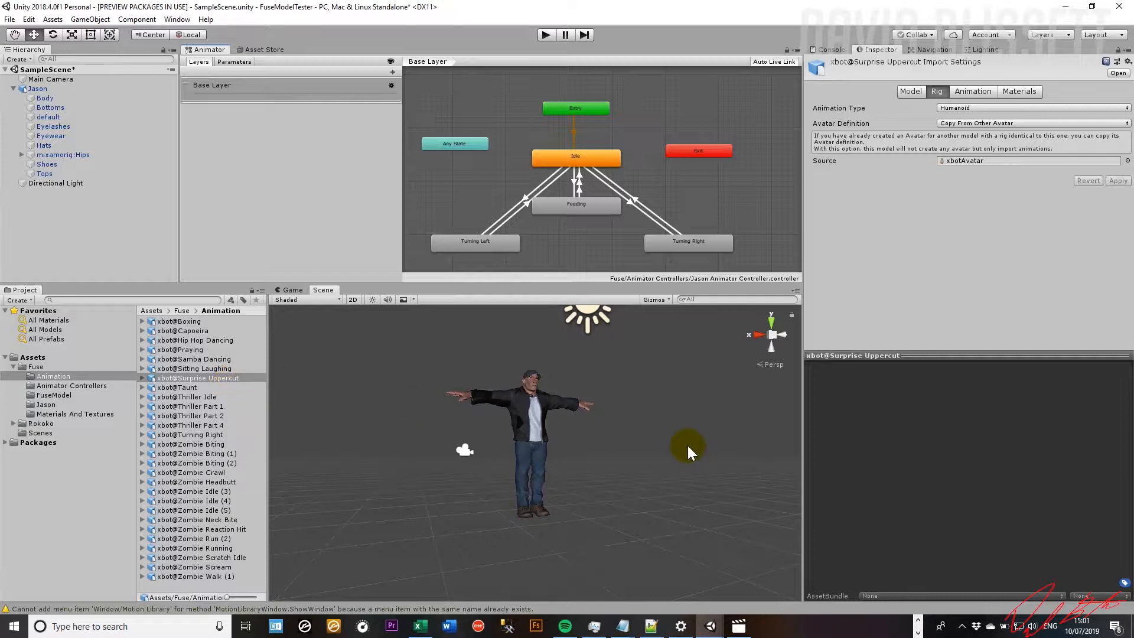
Preview the Surprise Uppercut animation clip in its import settings, then pause the playback.
{"action": "left_click_drag", "start_coordinate": [630, 445], "coordinate": [579, 472], "text": "alt"}
{"action": "scroll", "coordinate": [579, 473], "scroll_direction": "up", "scroll_amount": 5}
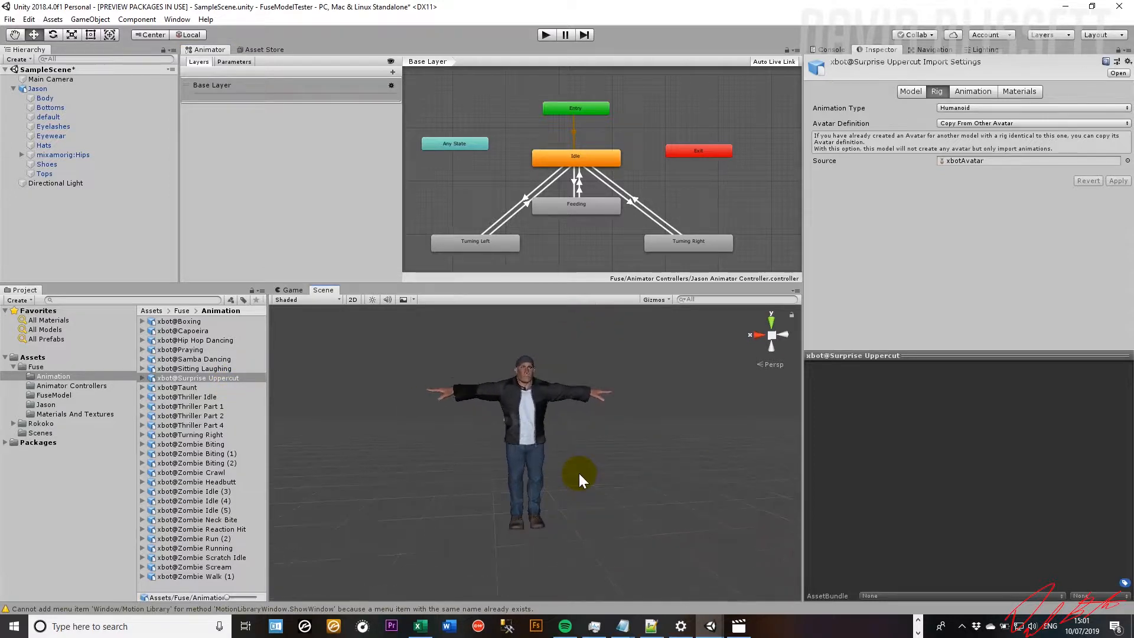
{"action": "left_click", "coordinate": [229, 380]}
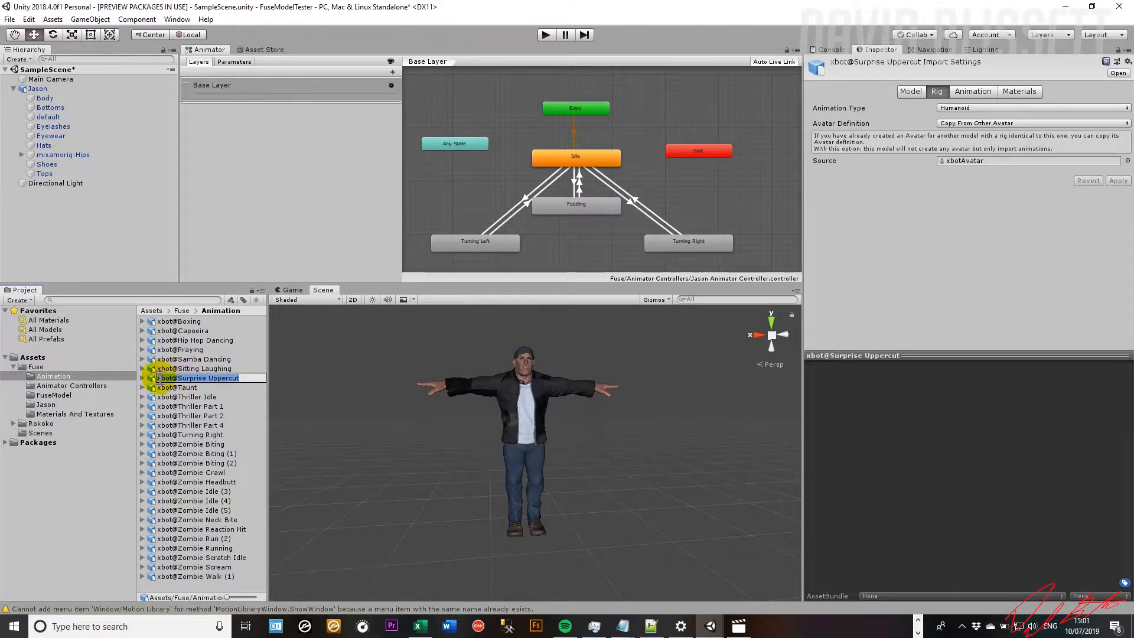
{"action": "left_click", "coordinate": [147, 380]}
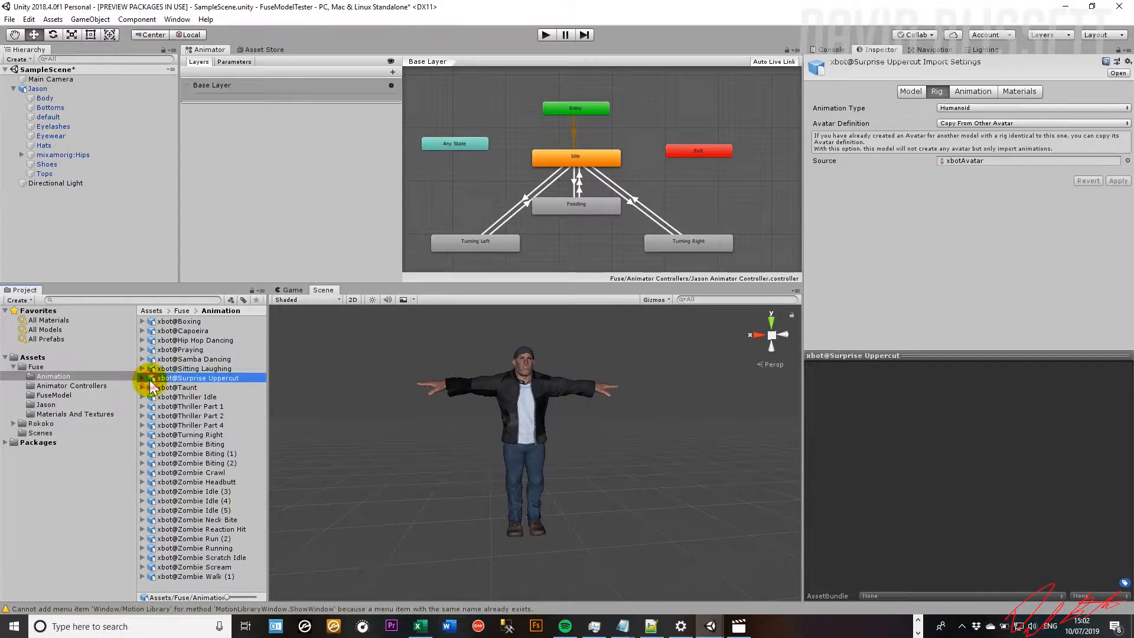
{"action": "left_click", "coordinate": [972, 92]}
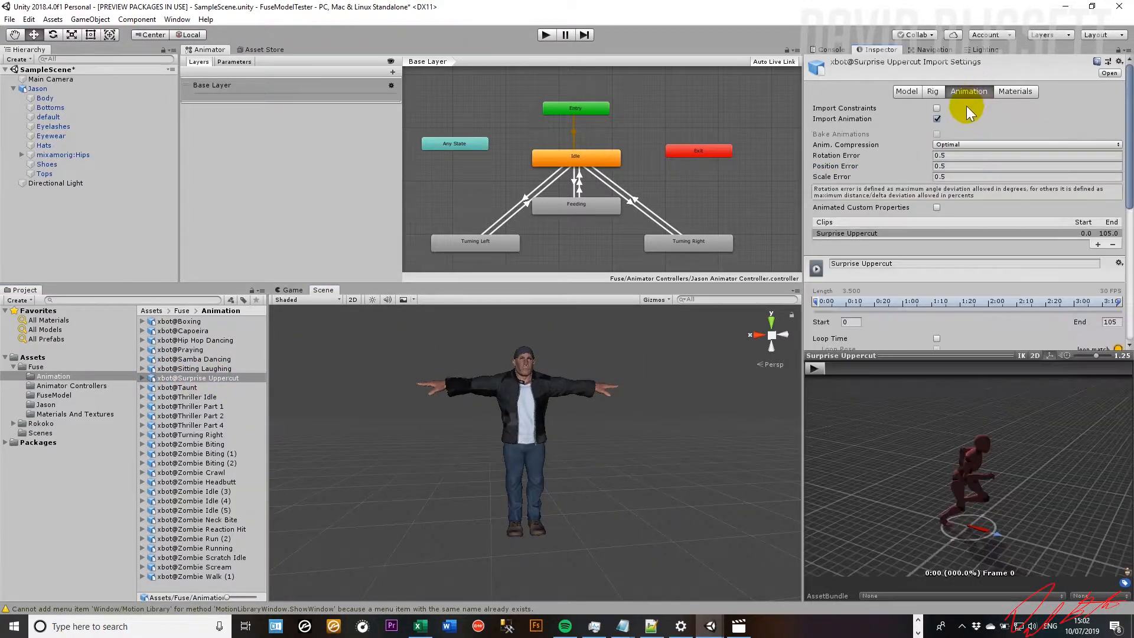
{"action": "left_click", "coordinate": [814, 368]}
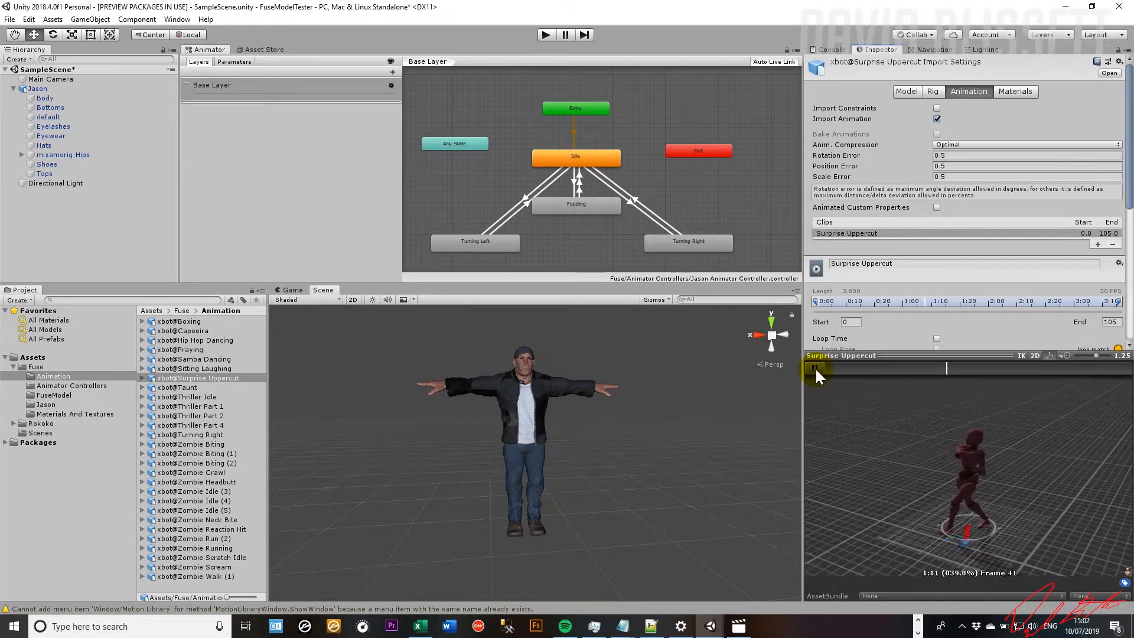
{"action": "left_click", "coordinate": [815, 369]}
Add a new animator layer named "Upper Cut Layer" to the Jason Animator Controller.
{"action": "left_click", "coordinate": [578, 181]}
{"action": "left_click", "coordinate": [514, 235]}
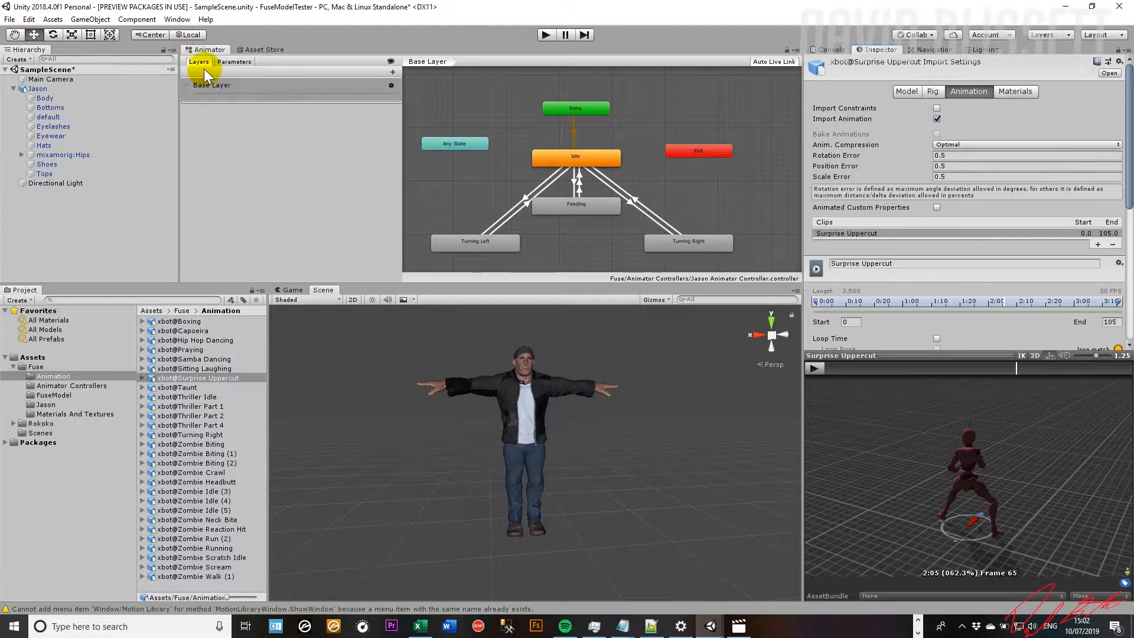
{"action": "left_click", "coordinate": [393, 71]}
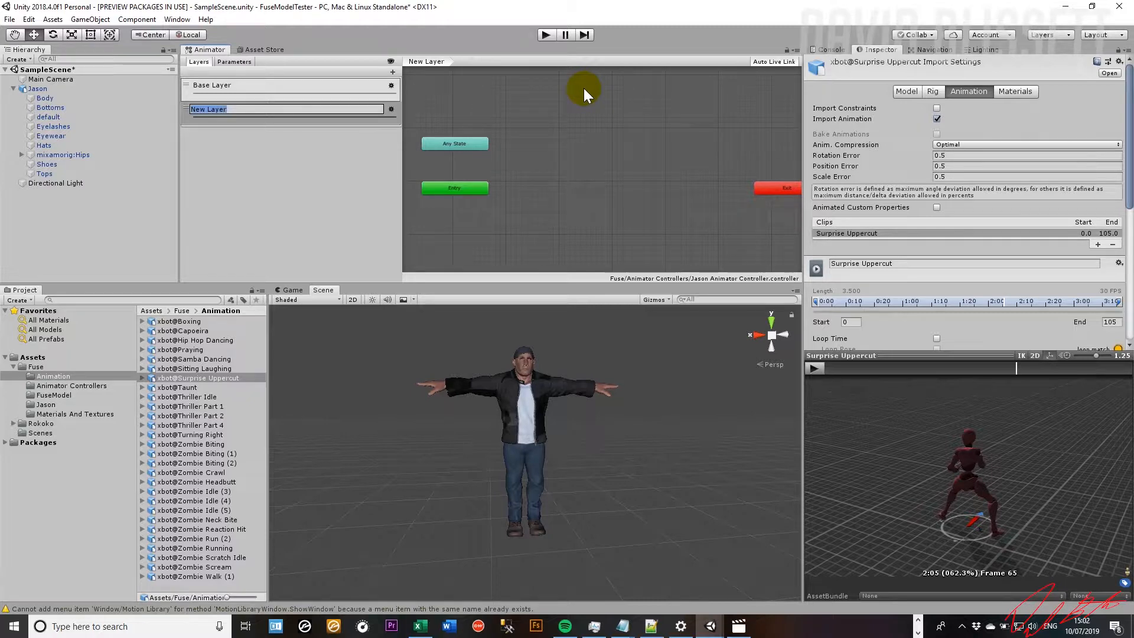
{"action": "type", "text": "Upper Cut Layer"}
{"action": "key", "text": "Return"}
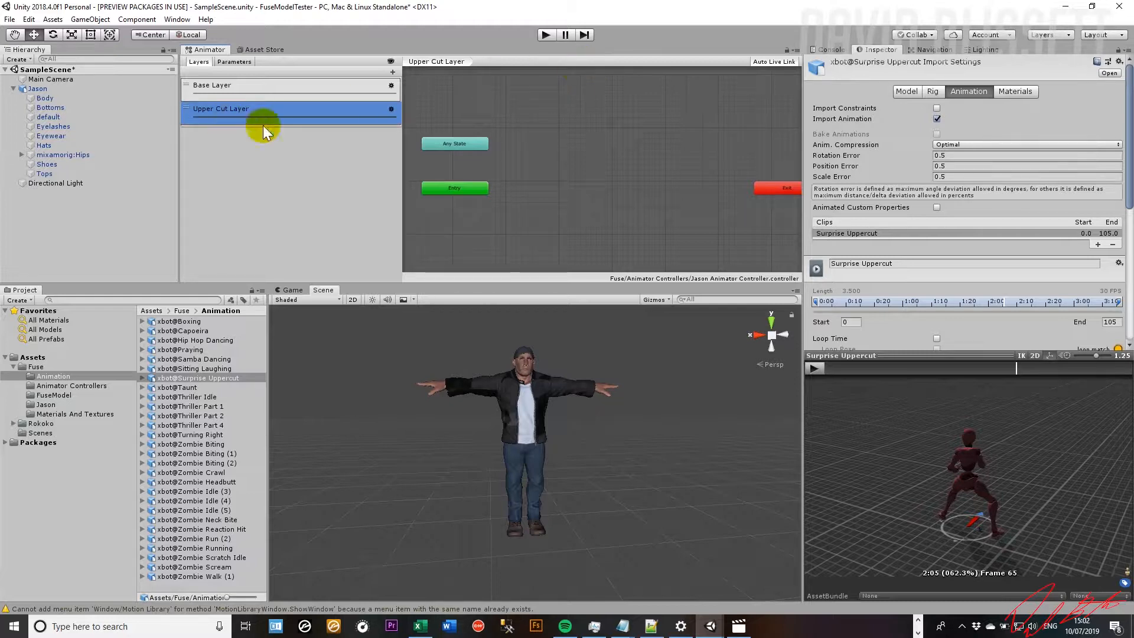
Add a Bool parameter named "isDoingUpperCut" to the animator controller.
{"action": "left_click", "coordinate": [234, 64]}
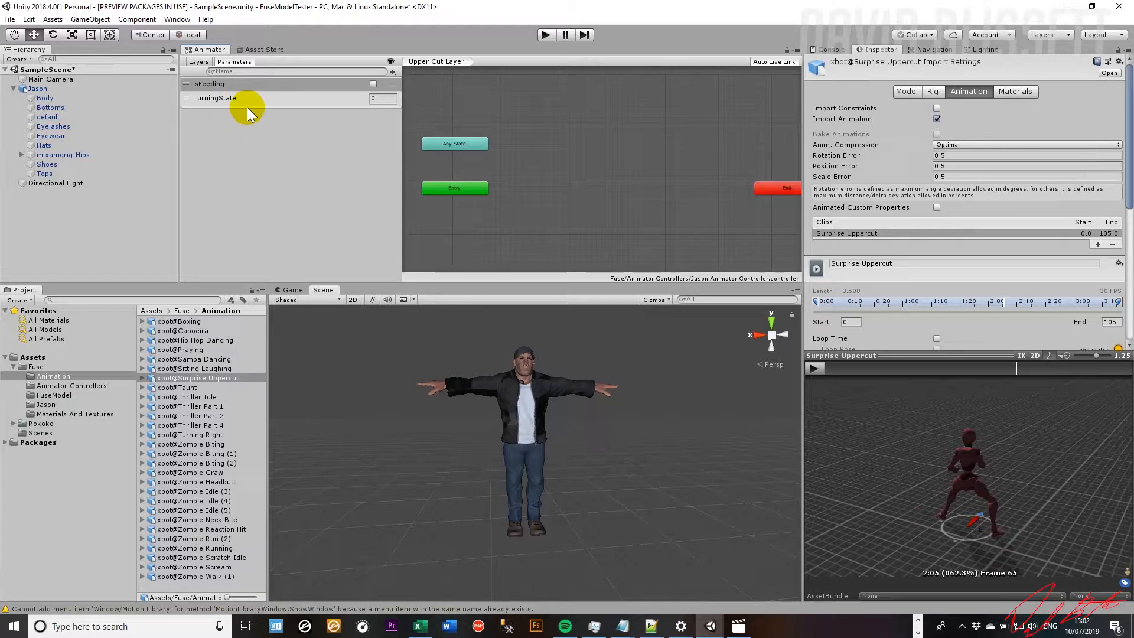
{"action": "left_click", "coordinate": [200, 62]}
{"action": "left_click", "coordinate": [242, 86]}
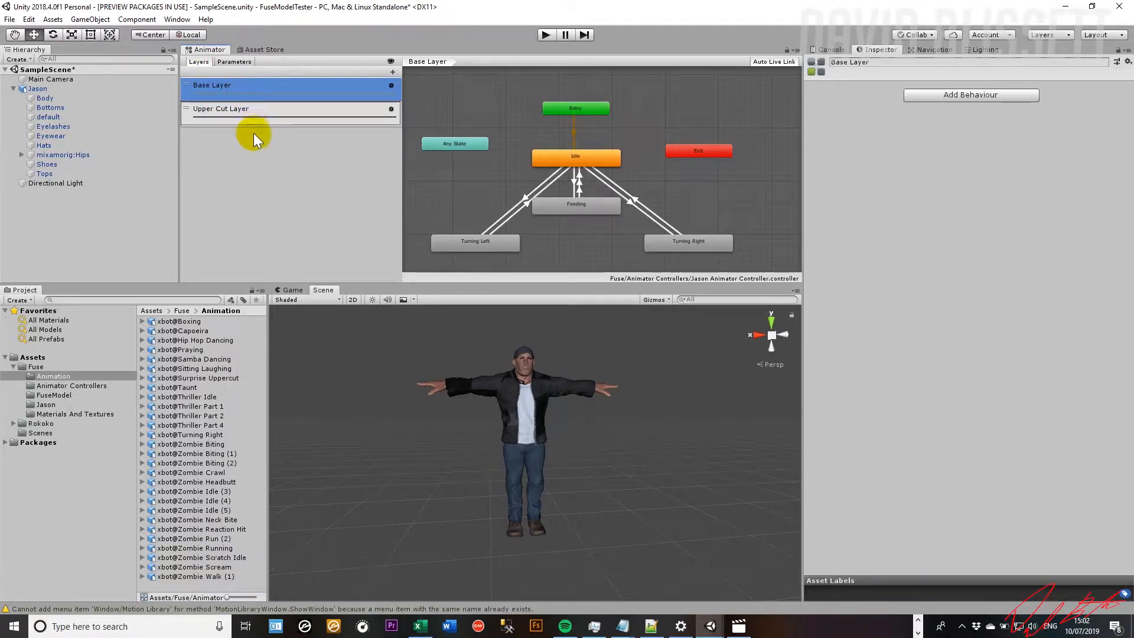
{"action": "left_click", "coordinate": [238, 63]}
{"action": "left_click", "coordinate": [392, 73]}
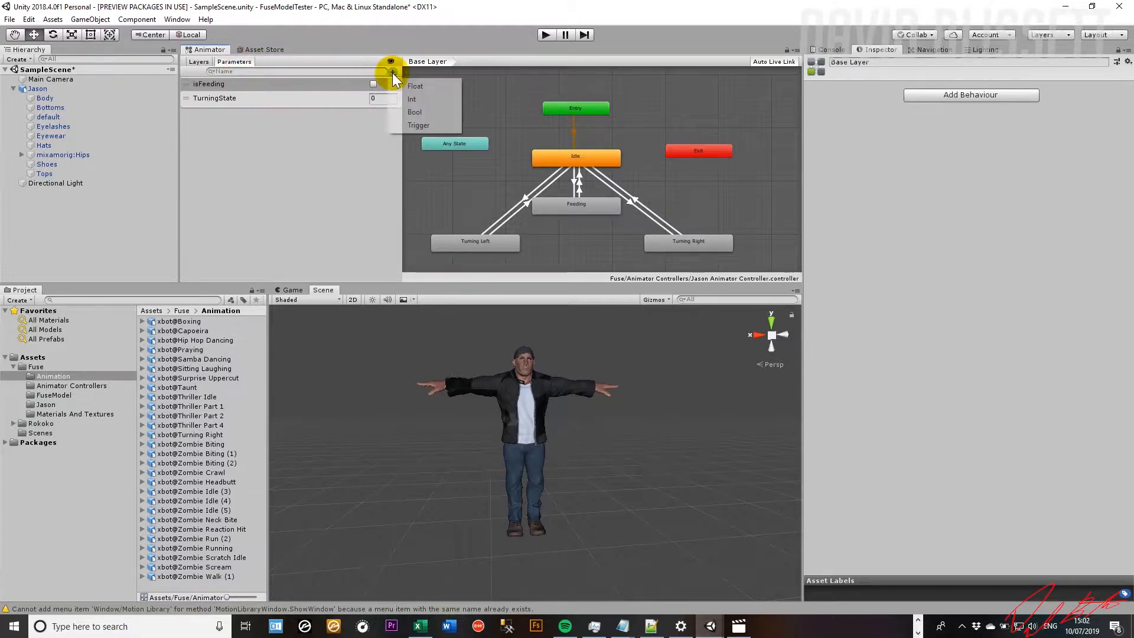
{"action": "left_click", "coordinate": [426, 113]}
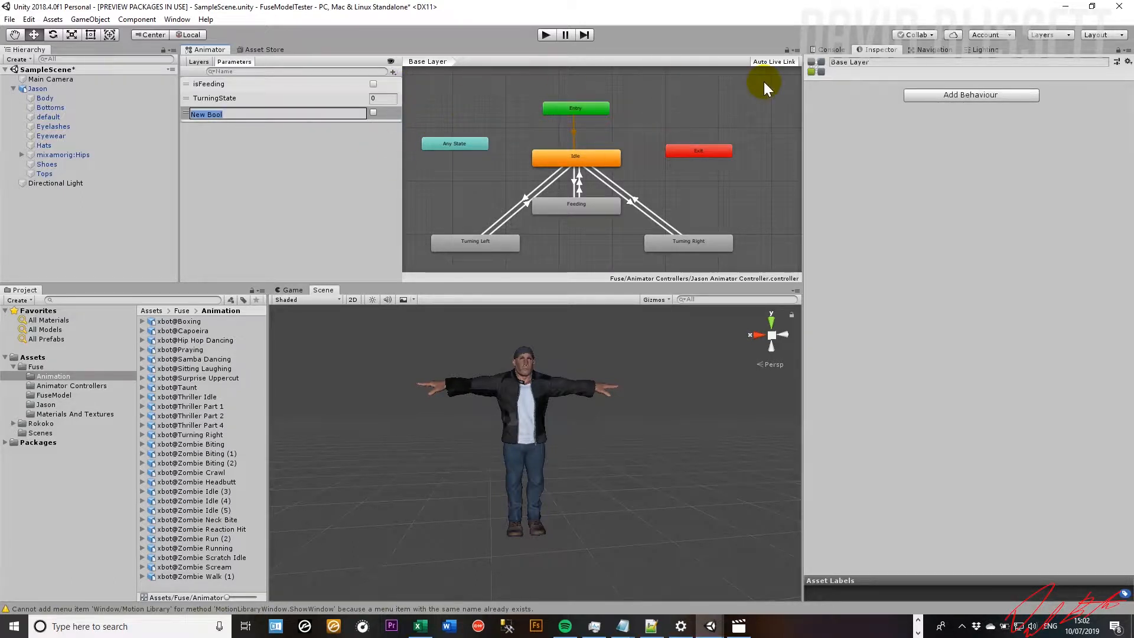
{"action": "type", "text": "isUpperCutDoing"}
{"action": "key", "text": "Return"}
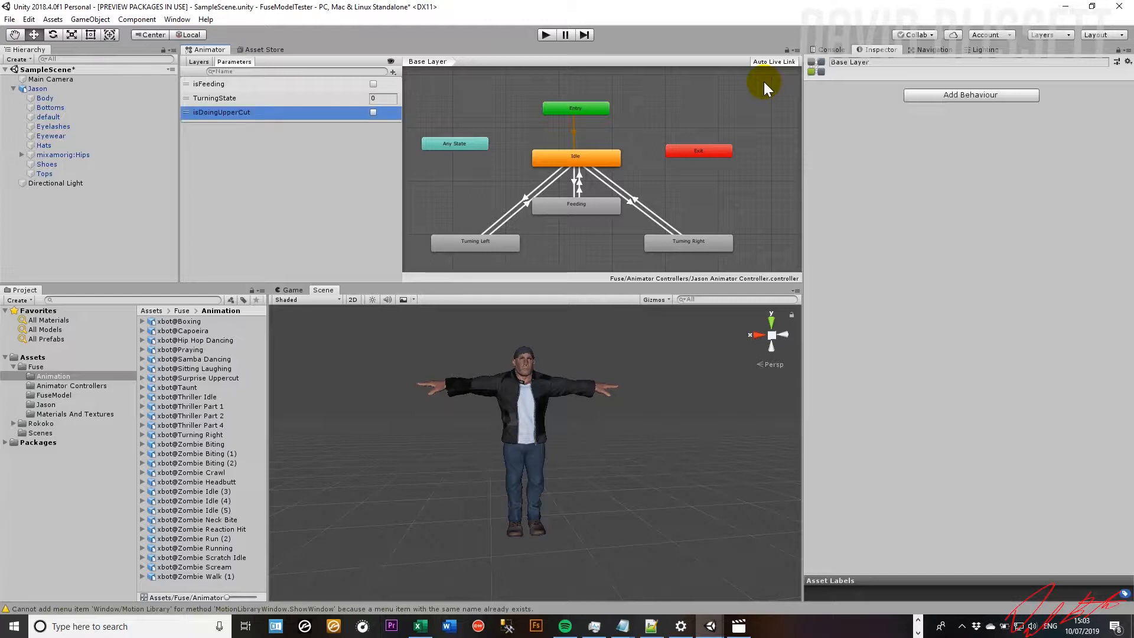
Create an empty state in the Upper Cut Layer and rename it "Empty State".
{"action": "left_click", "coordinate": [198, 61]}
{"action": "left_click", "coordinate": [230, 111]}
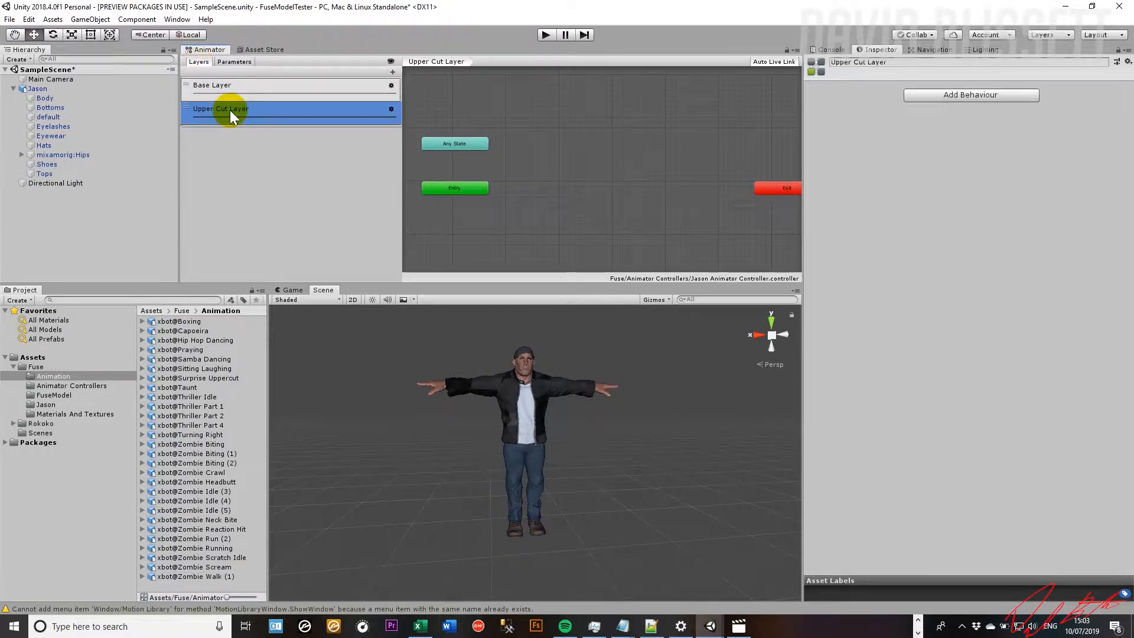
{"action": "right_click", "coordinate": [540, 201]}
{"action": "mouse_move", "coordinate": [667, 211]}
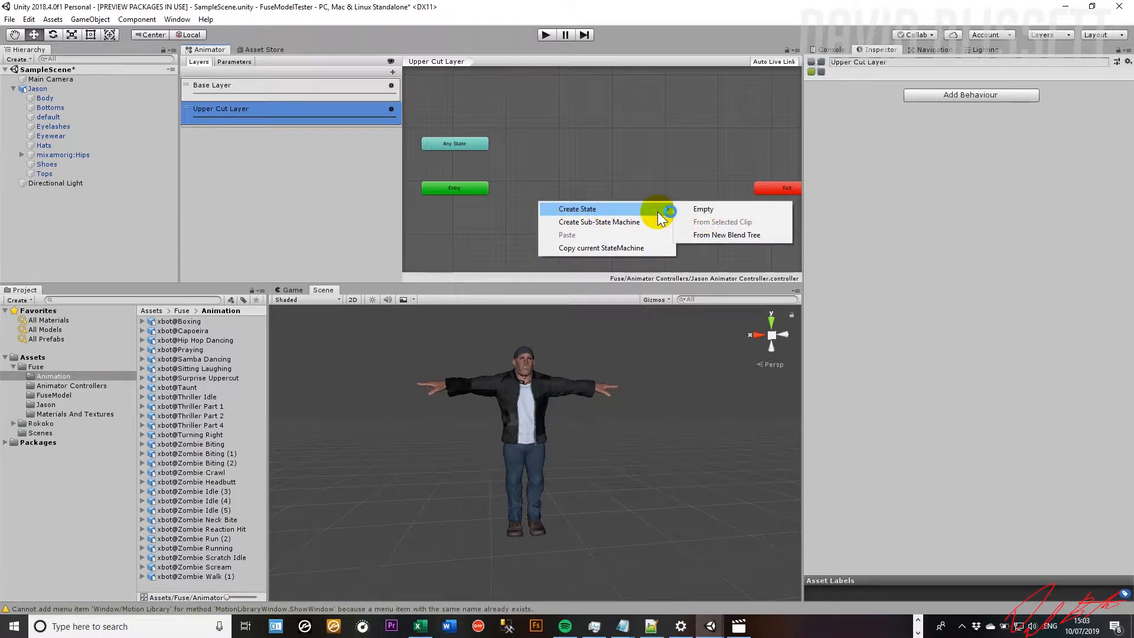
{"action": "left_click", "coordinate": [700, 210]}
{"action": "left_click_drag", "start_coordinate": [609, 210], "coordinate": [596, 173]}
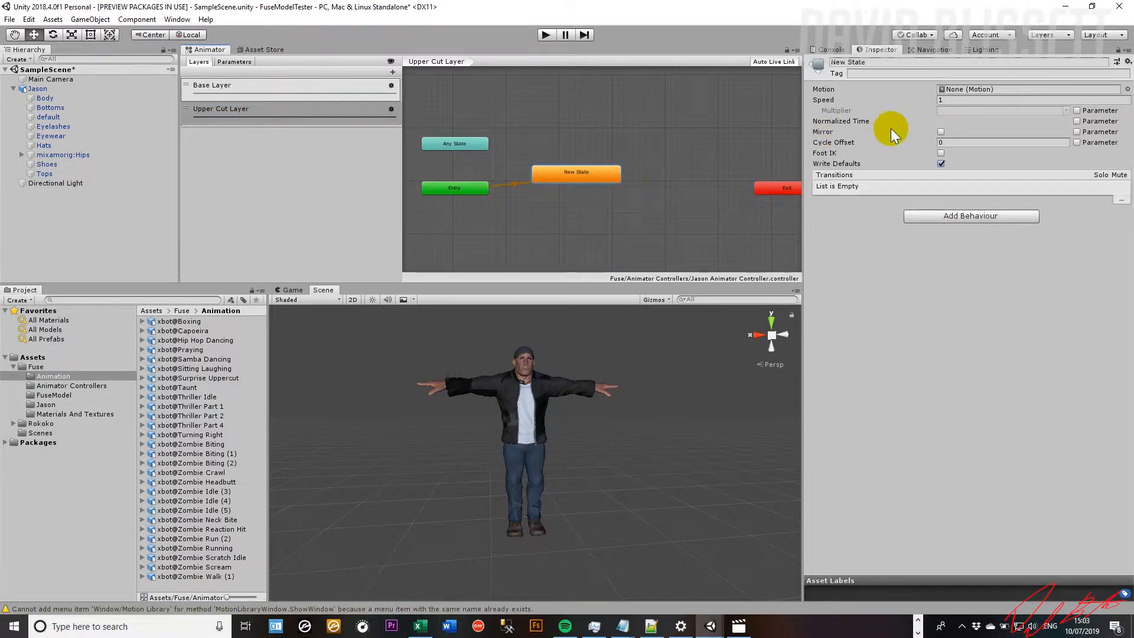
{"action": "double_click", "coordinate": [838, 62]}
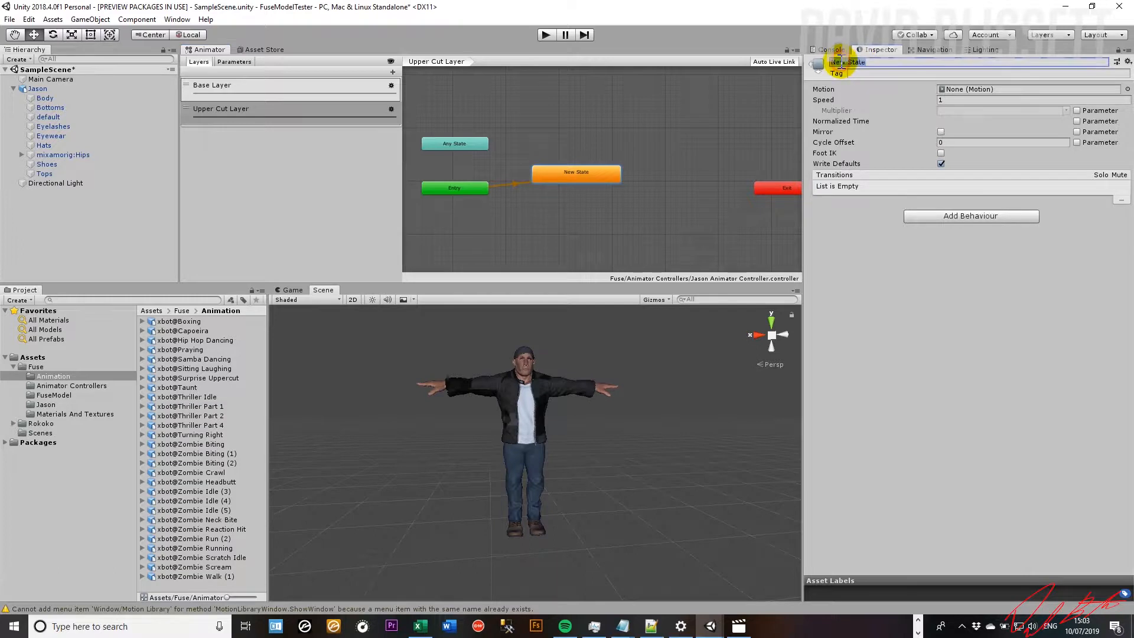
{"action": "type", "text": "Em"}
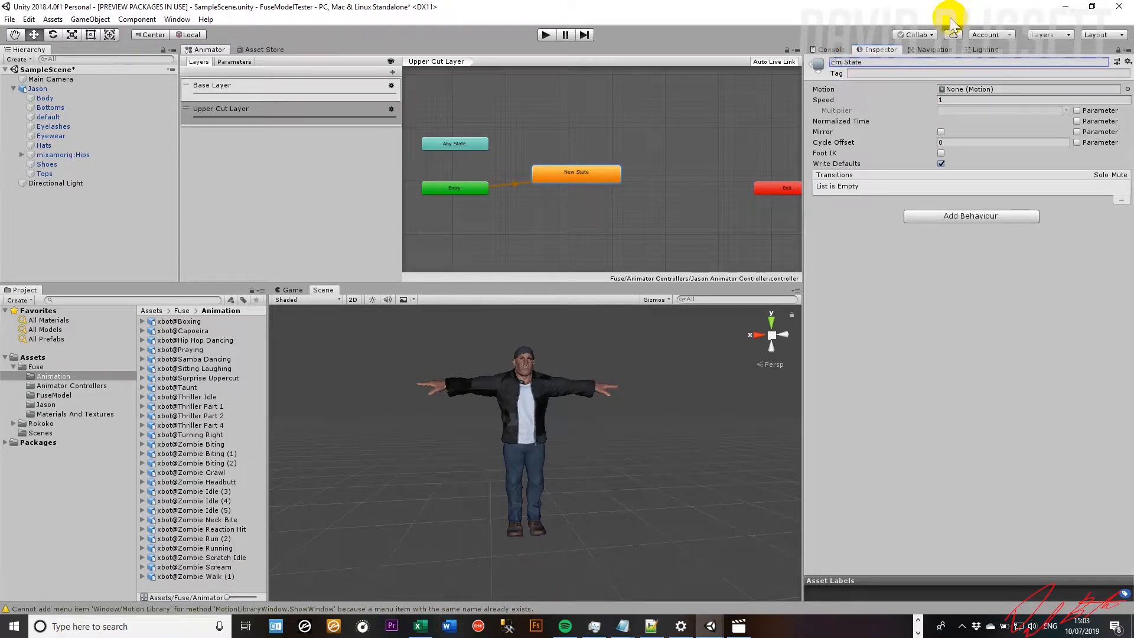
{"action": "type", "text": "pty"}
Set the weight of the Upper Cut Layer to 1 in its layer settings.
{"action": "left_click", "coordinate": [346, 85]}
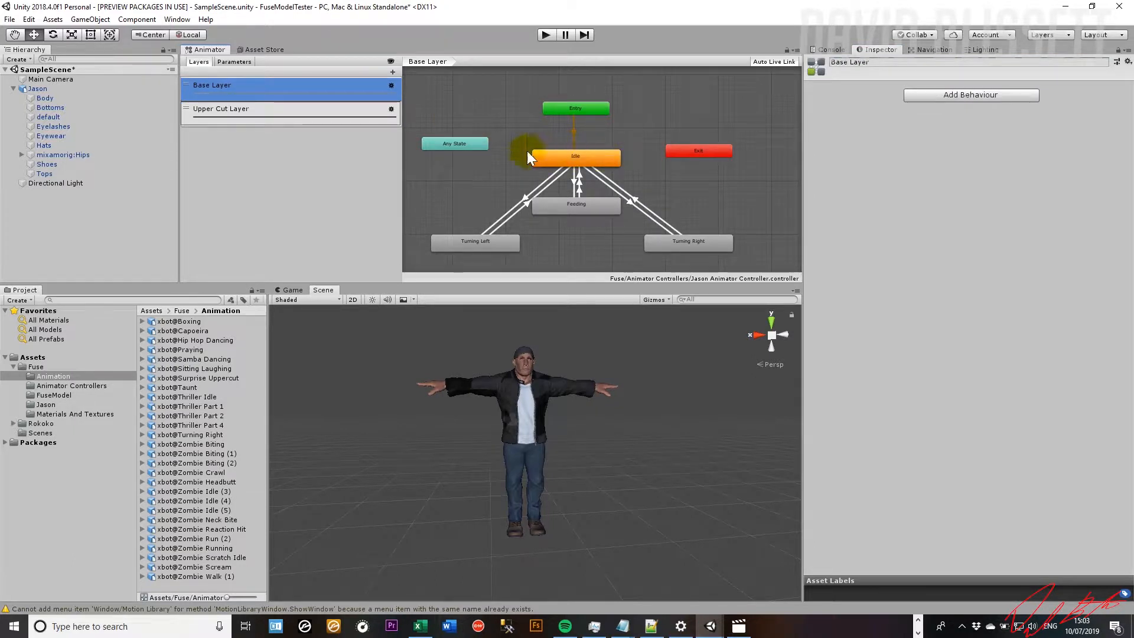
{"action": "left_click", "coordinate": [264, 112]}
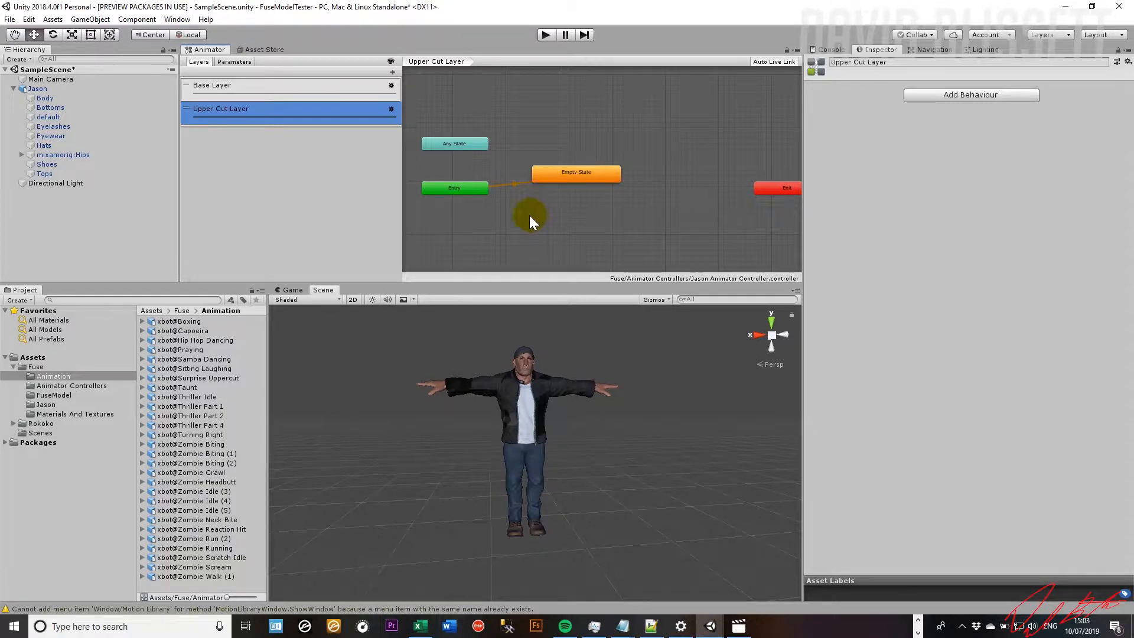
{"action": "left_click", "coordinate": [598, 176]}
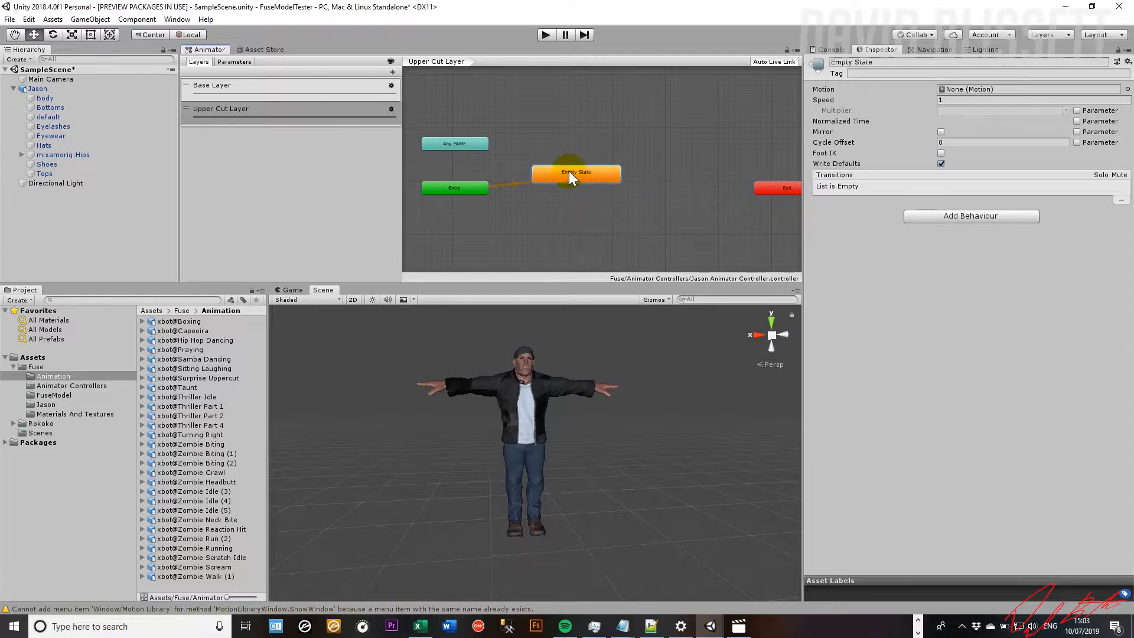
{"action": "left_click", "coordinate": [391, 110]}
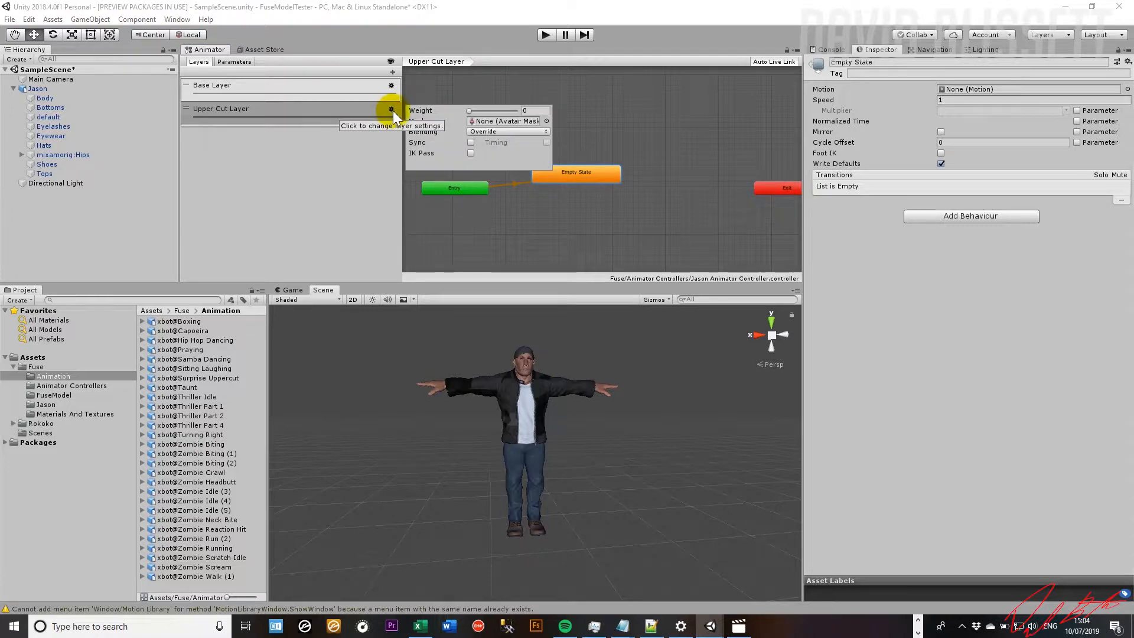
{"action": "left_click", "coordinate": [469, 112]}
{"action": "left_click_drag", "start_coordinate": [469, 110], "coordinate": [527, 109]}
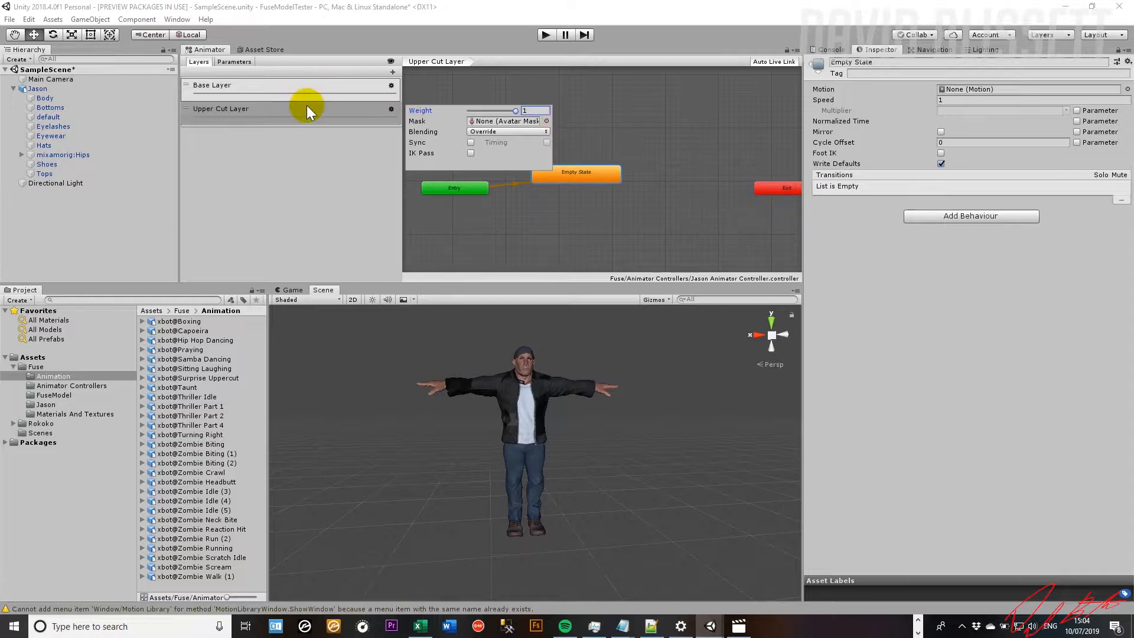
{"action": "left_click", "coordinate": [523, 213]}
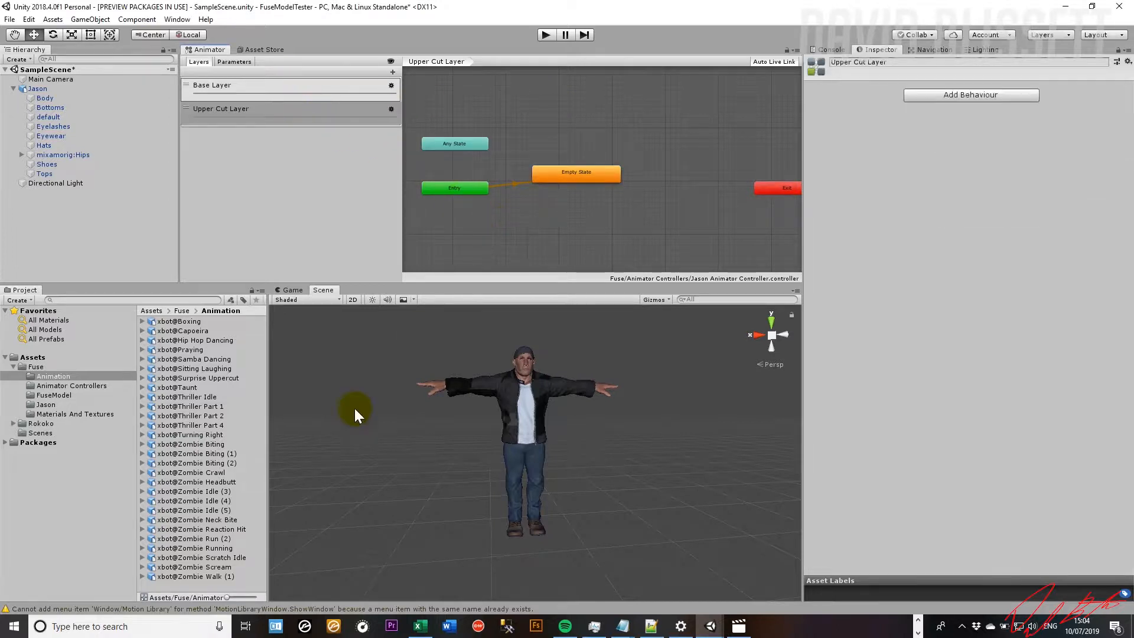
Add the Surprise Uppercut clip as a state above Empty State and make transitions between the two states in both directions.
{"action": "left_click_drag", "start_coordinate": [231, 381], "coordinate": [586, 123]}
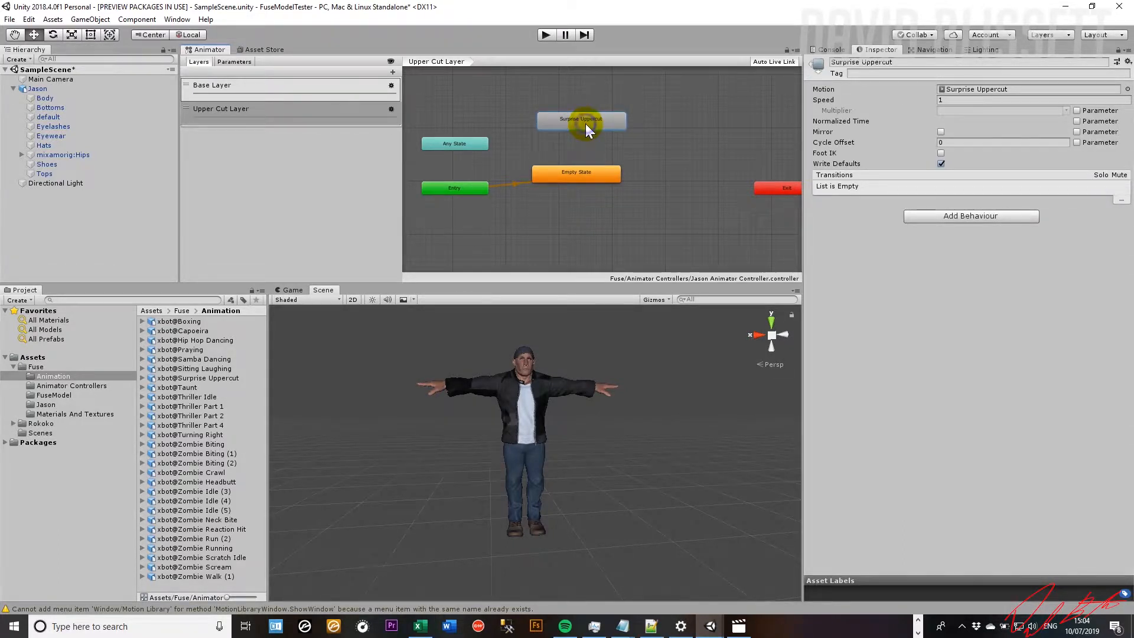
{"action": "right_click", "coordinate": [586, 123]}
{"action": "left_click", "coordinate": [599, 130]}
{"action": "left_click", "coordinate": [565, 175]}
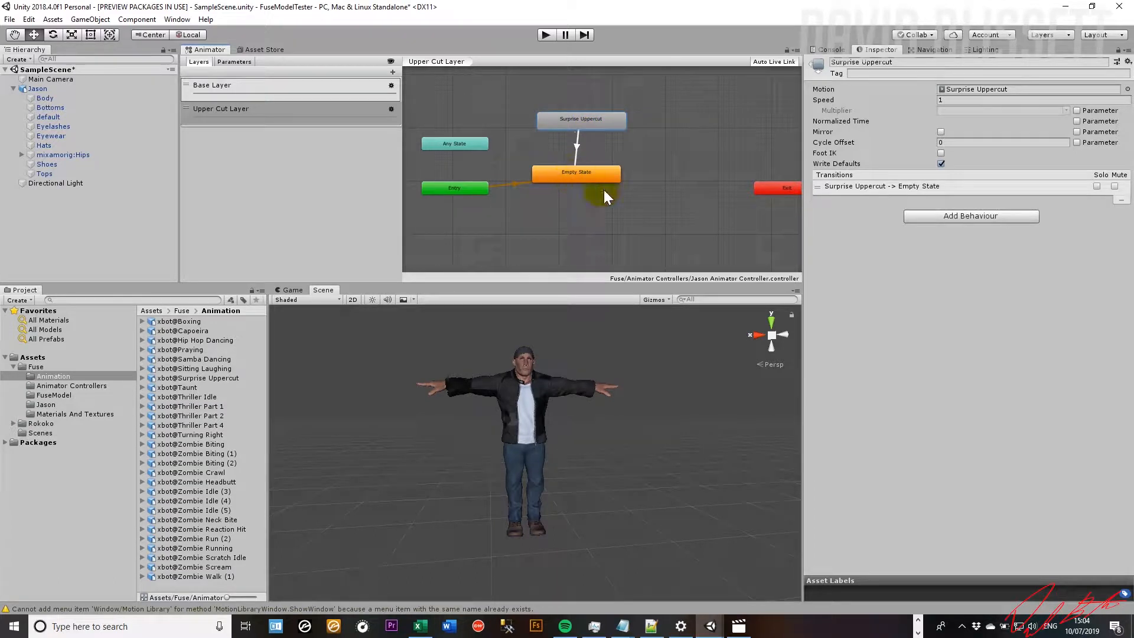
{"action": "right_click", "coordinate": [598, 174]}
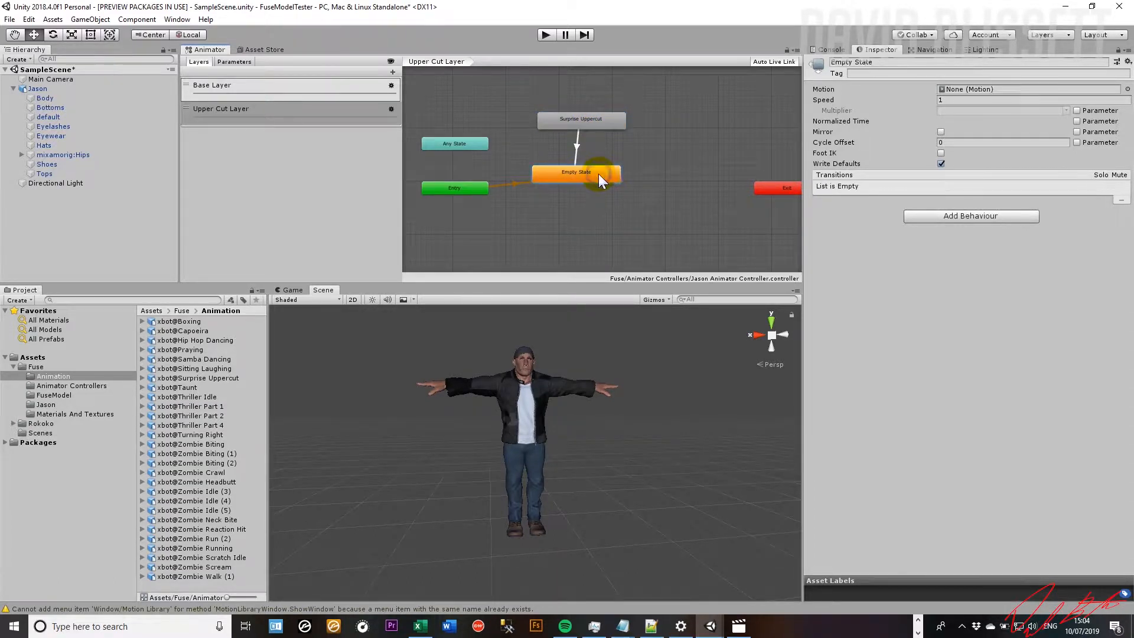
{"action": "left_click", "coordinate": [615, 182]}
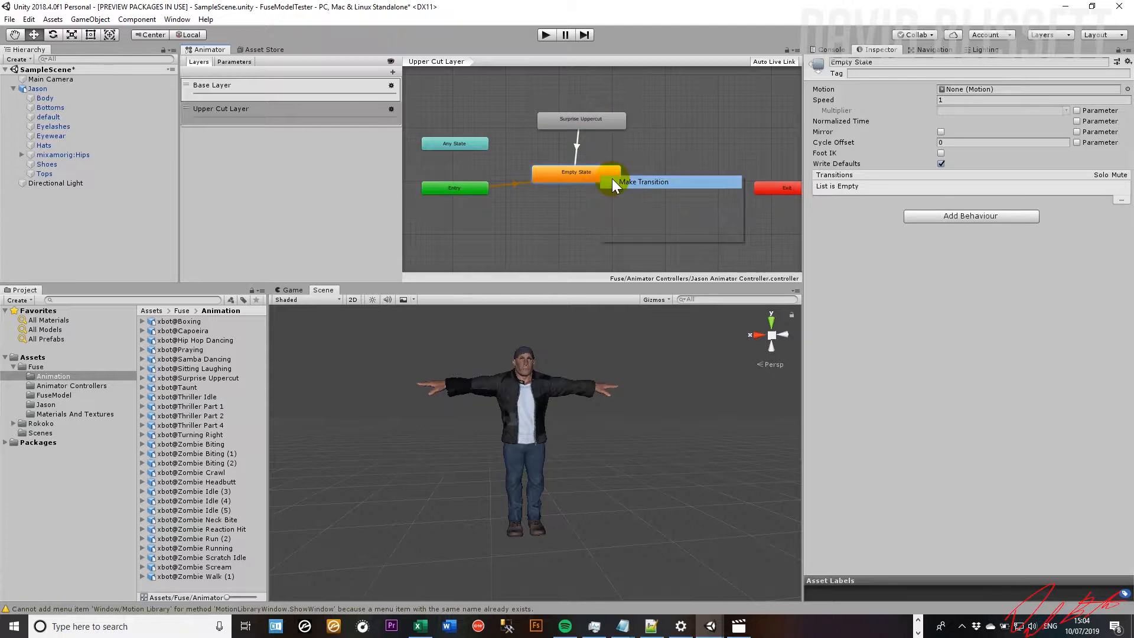
{"action": "left_click", "coordinate": [600, 118]}
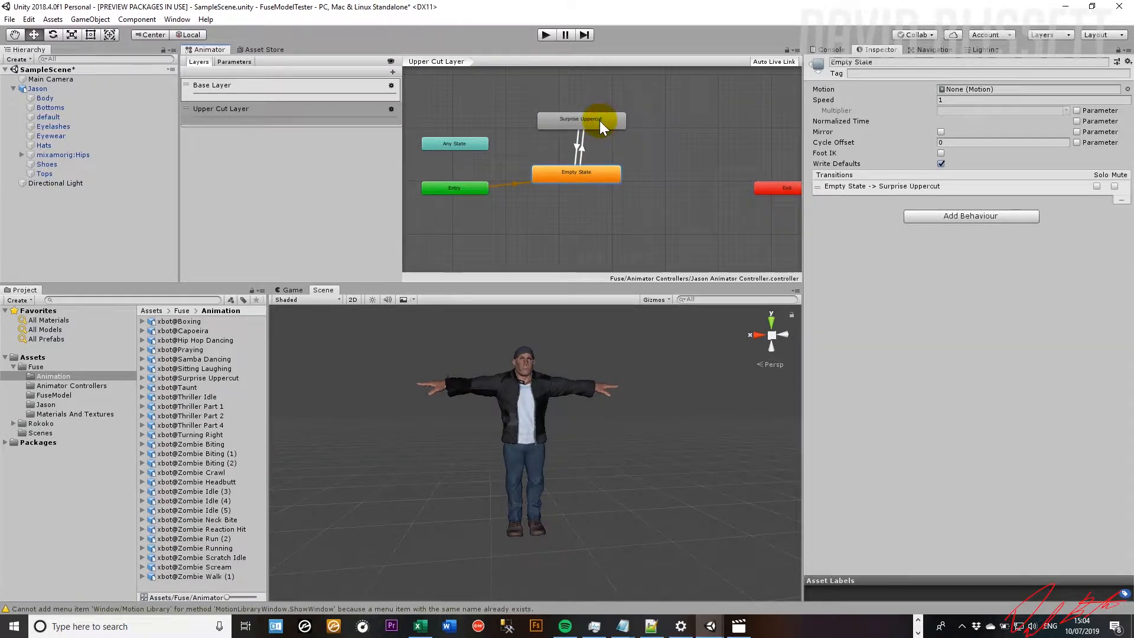
Disable Has Exit Time on both transitions between Empty State and Surprise Uppercut, and reselect the Empty State to Surprise Uppercut transition.
{"action": "left_click", "coordinate": [577, 150]}
{"action": "left_click", "coordinate": [585, 149]}
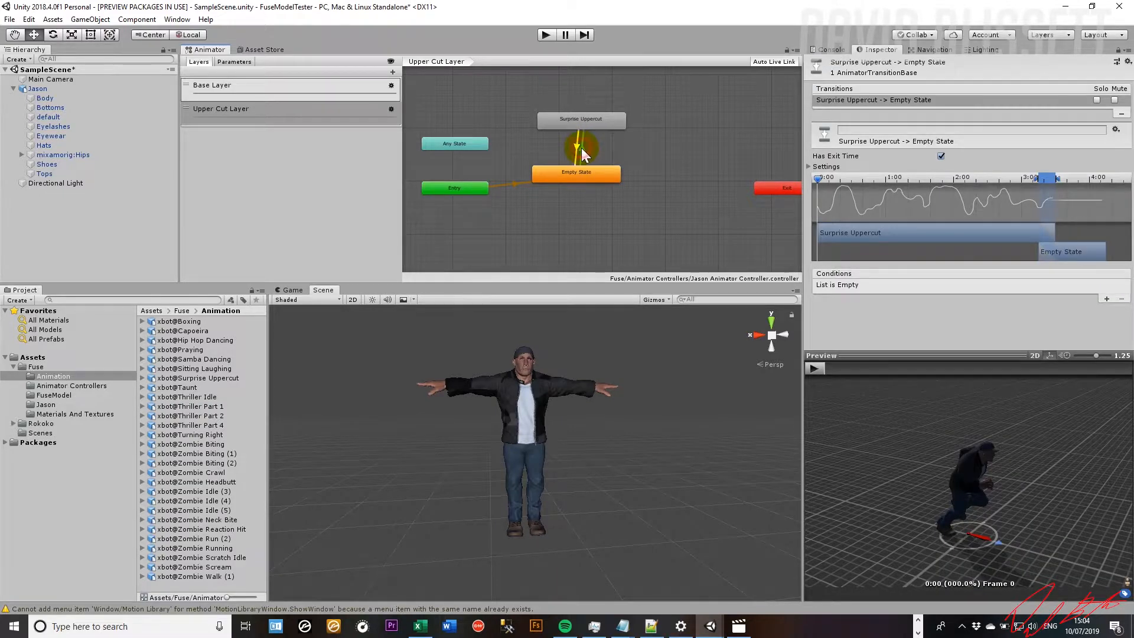
{"action": "left_click", "coordinate": [581, 149]}
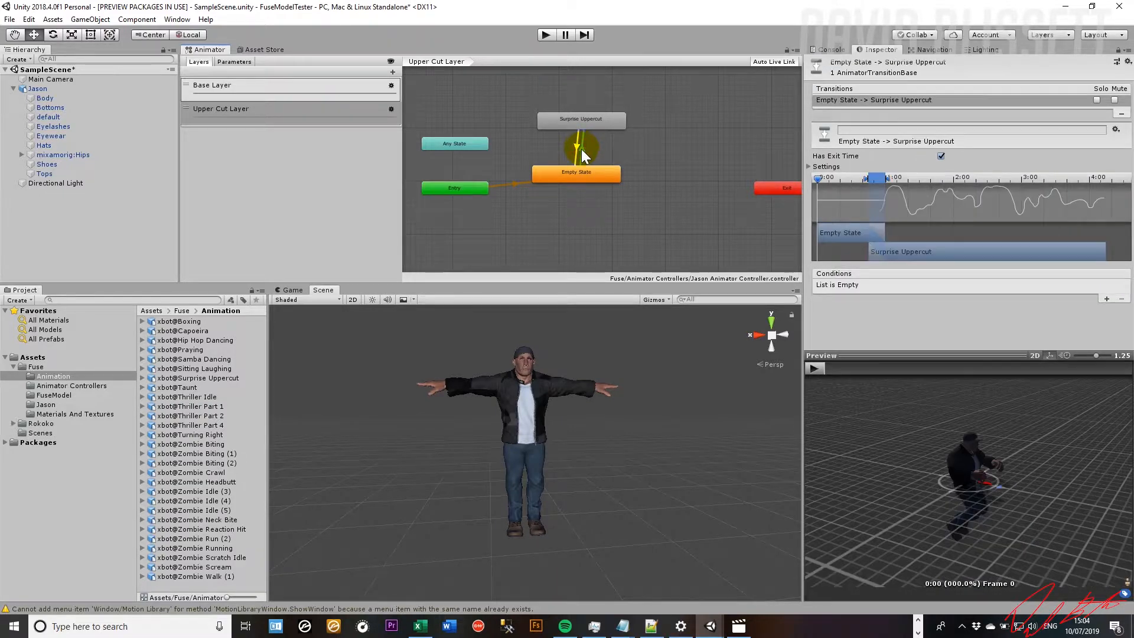
{"action": "left_click", "coordinate": [941, 156]}
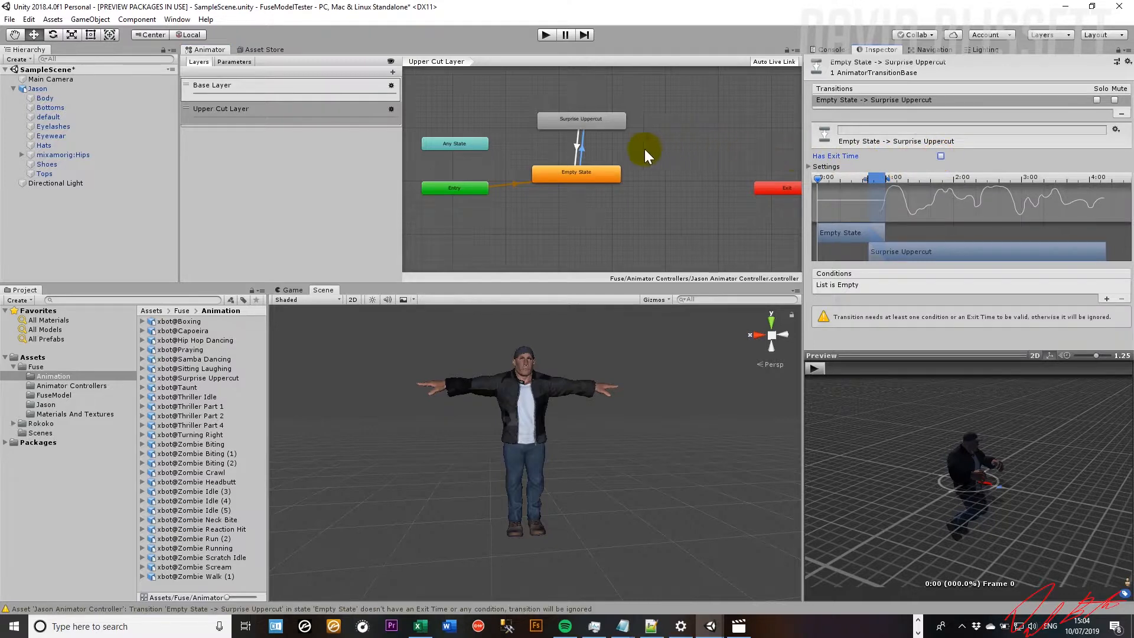
{"action": "left_click", "coordinate": [577, 141]}
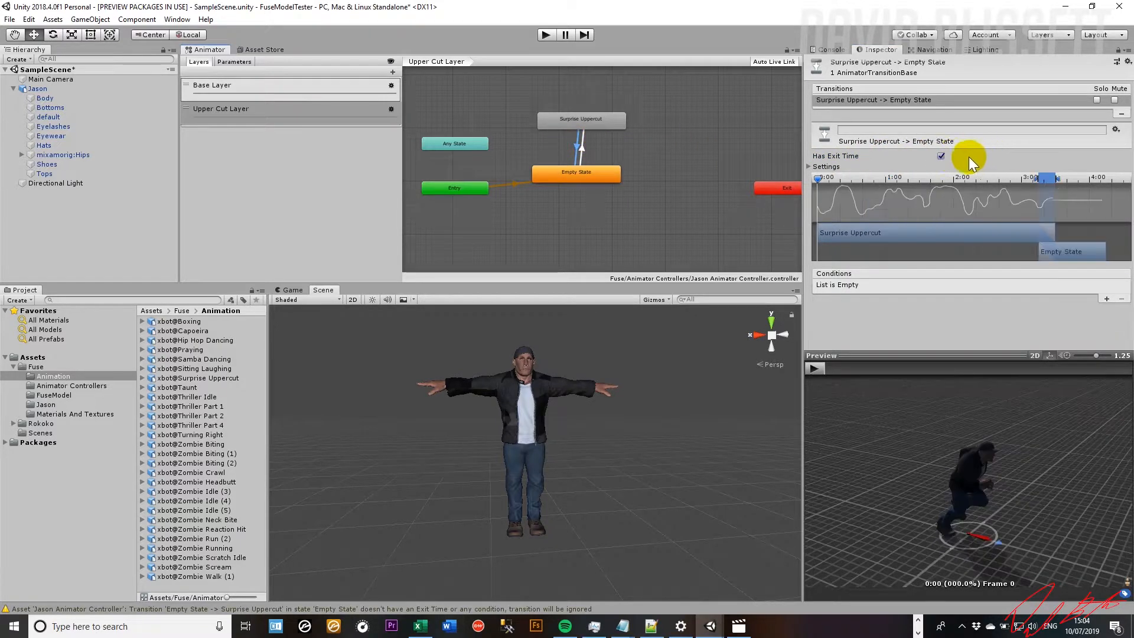
{"action": "left_click", "coordinate": [942, 156]}
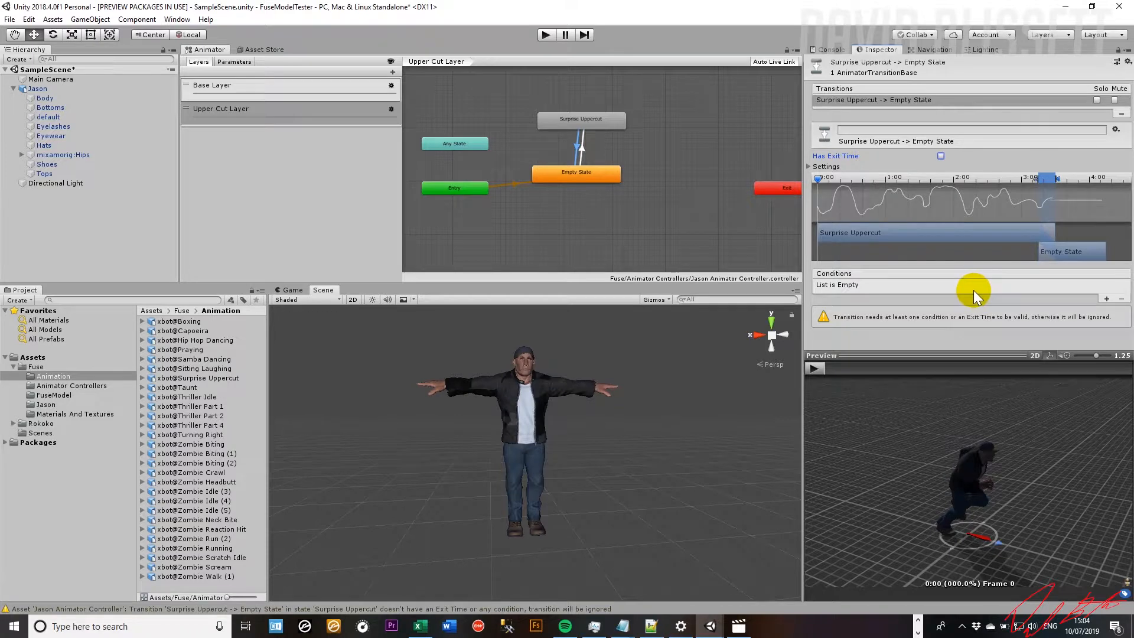
{"action": "left_click", "coordinate": [583, 151]}
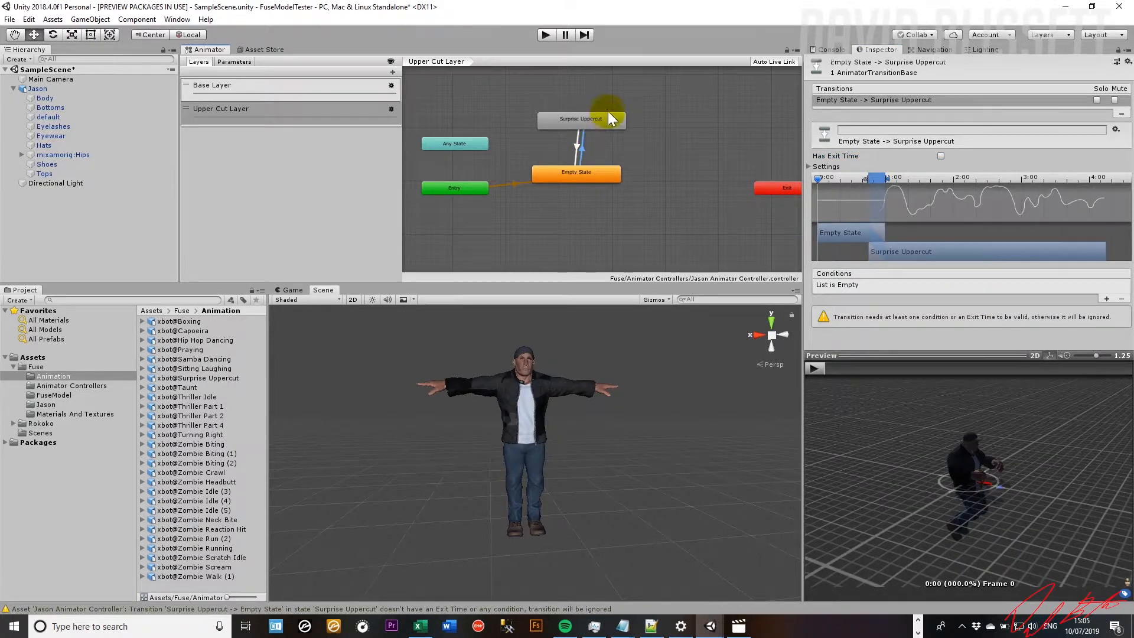
Add the condition isDoingUpperCut = true to the Empty State to Surprise Uppercut transition.
{"action": "left_click", "coordinate": [1106, 298]}
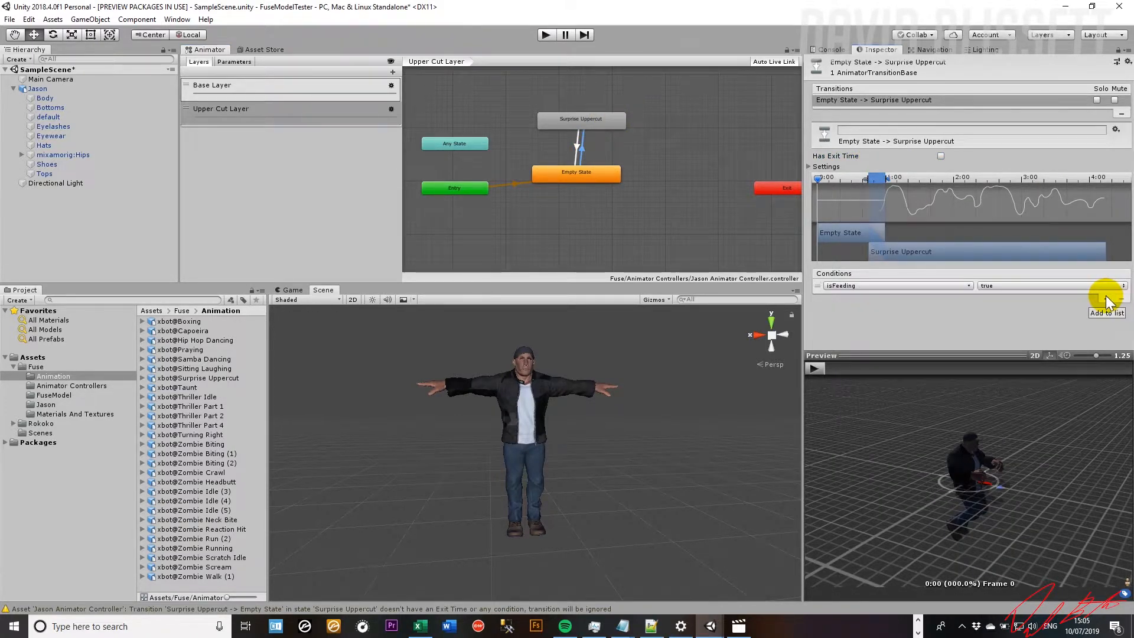
{"action": "left_click", "coordinate": [934, 283]}
{"action": "left_click", "coordinate": [895, 344]}
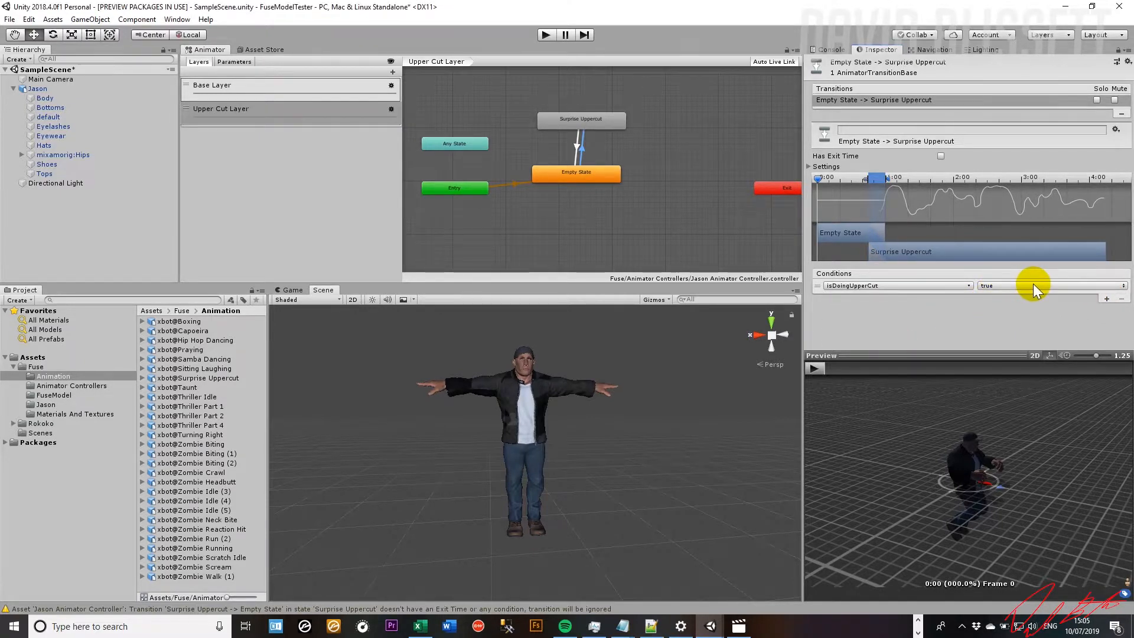
Add the condition isDoingUpperCut = false to the Surprise Uppercut to Empty State transition.
{"action": "left_click", "coordinate": [576, 149]}
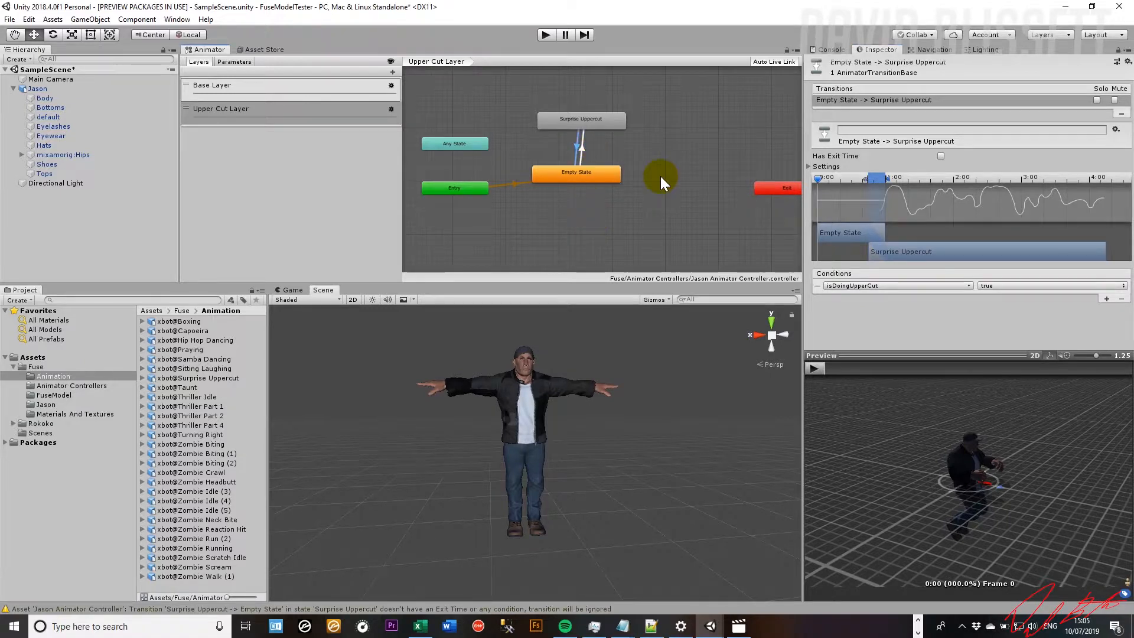
{"action": "left_click", "coordinate": [1107, 298]}
{"action": "left_click", "coordinate": [944, 286]}
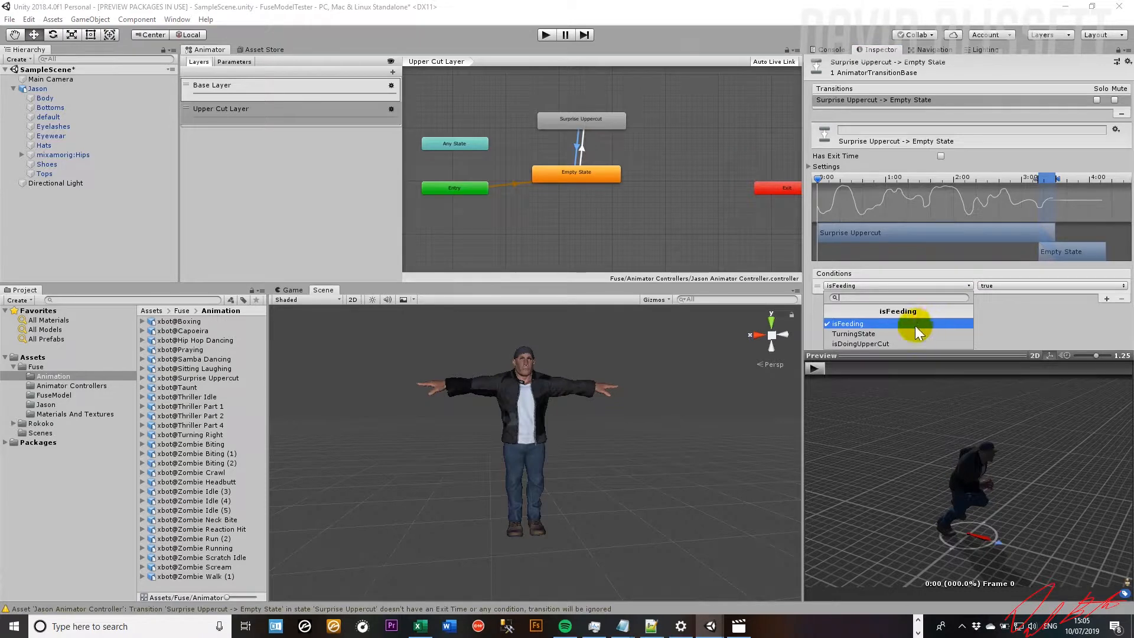
{"action": "left_click", "coordinate": [903, 343]}
{"action": "left_click", "coordinate": [994, 288]}
{"action": "left_click", "coordinate": [1008, 300]}
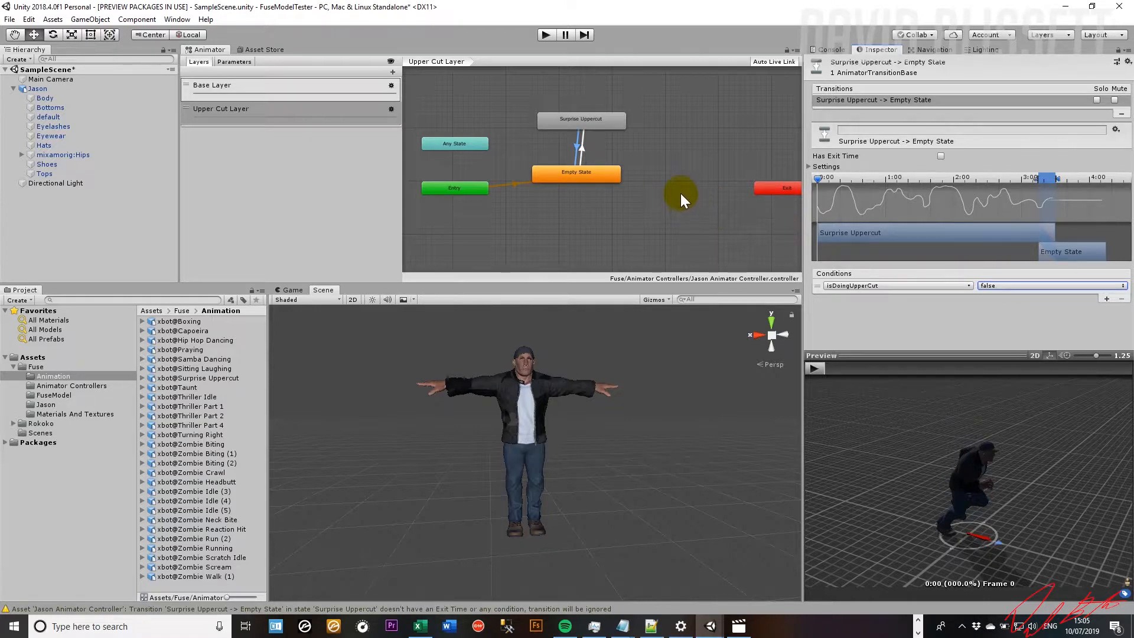
Enable Has Exit Time on the Empty State to Surprise Uppercut transition.
{"action": "left_click", "coordinate": [583, 150]}
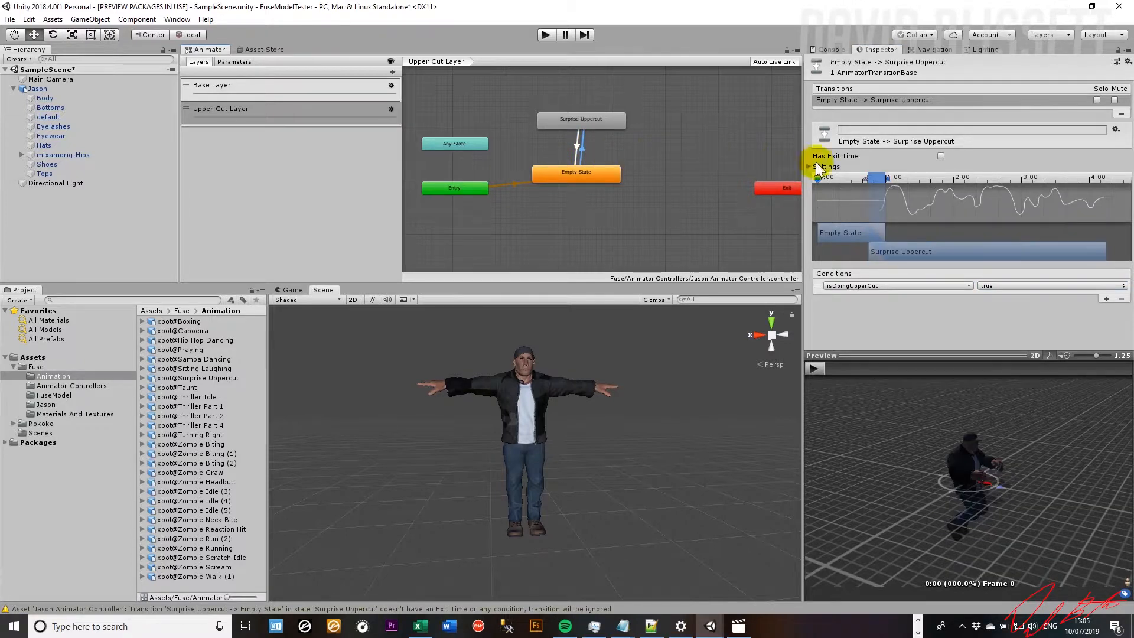
{"action": "left_click", "coordinate": [940, 156]}
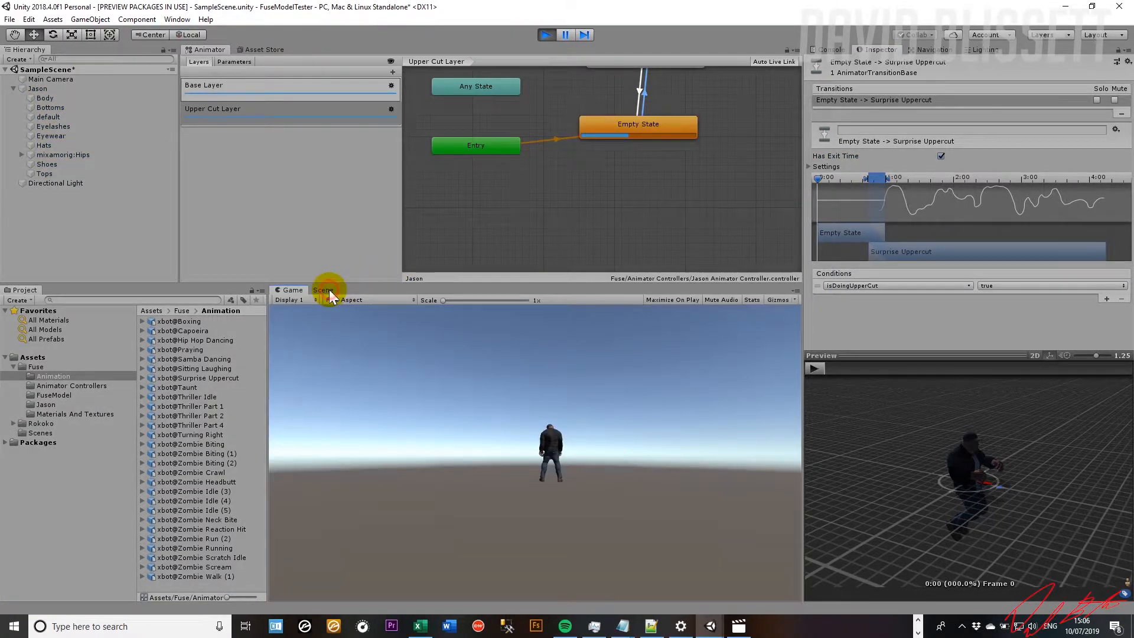
With the game running, examine the character in the Scene view and the active states in the Base Layer and Upper Cut Layer.
{"action": "left_click", "coordinate": [329, 289]}
{"action": "scroll", "coordinate": [608, 195], "scroll_direction": "down", "scroll_amount": 3}
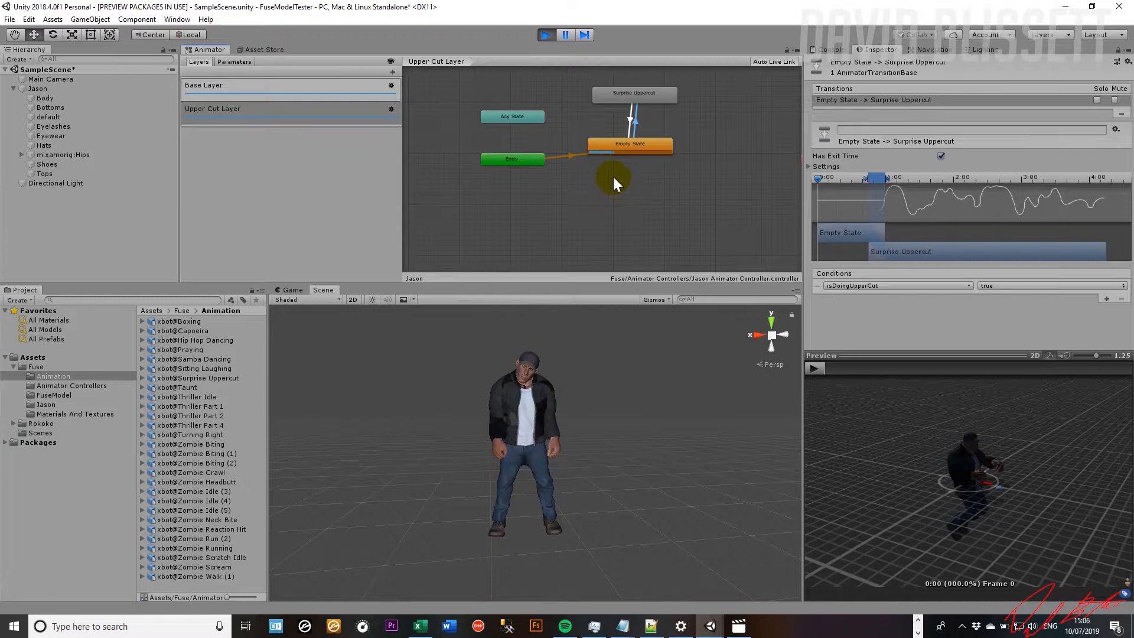
{"action": "scroll", "coordinate": [613, 176], "scroll_direction": "up", "scroll_amount": 1}
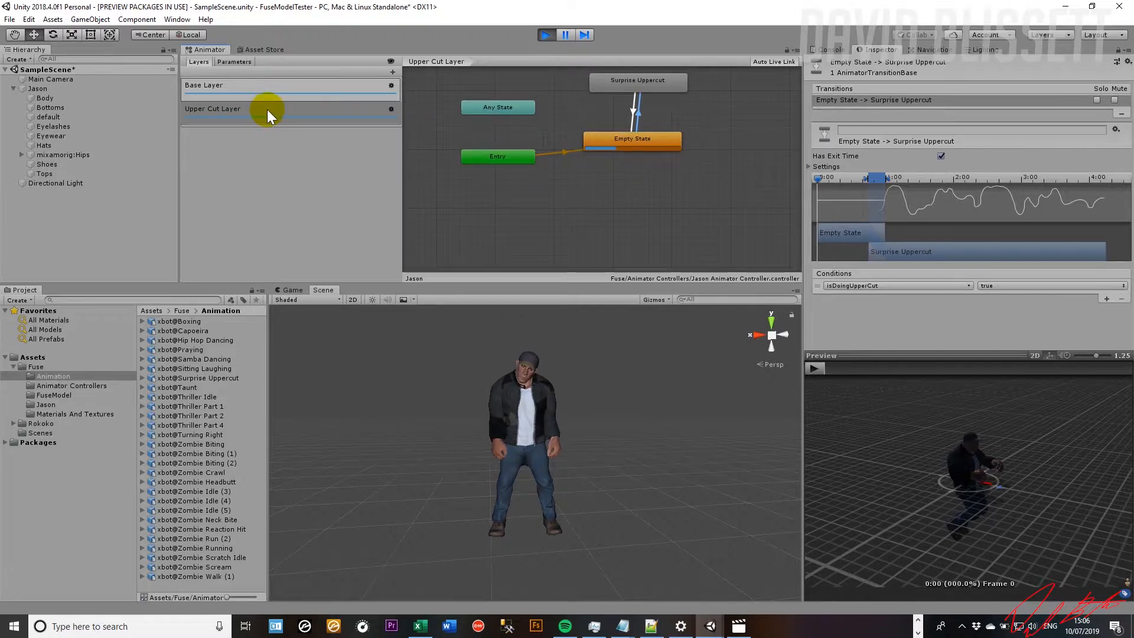
{"action": "left_click", "coordinate": [293, 94]}
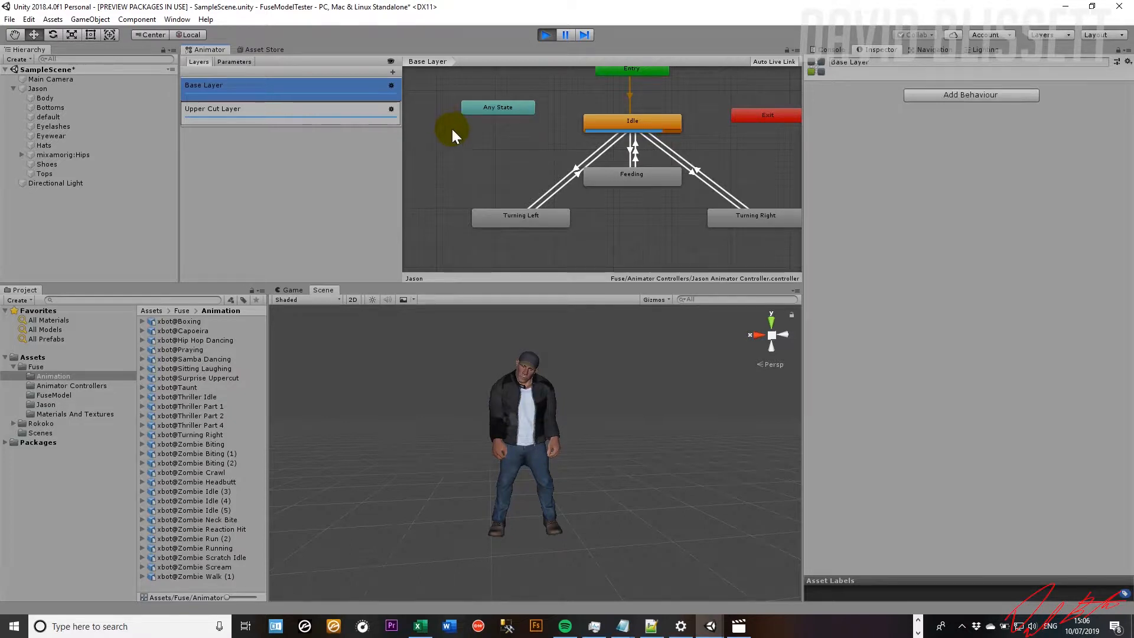
{"action": "scroll", "coordinate": [451, 129], "scroll_direction": "down", "scroll_amount": 2}
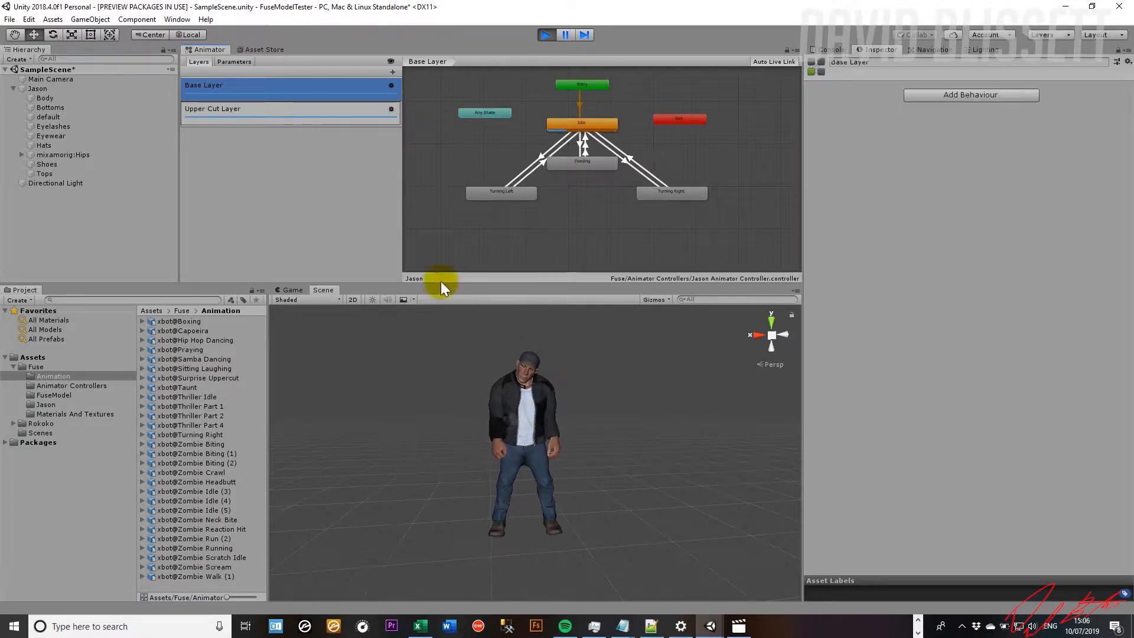
{"action": "left_click", "coordinate": [306, 117]}
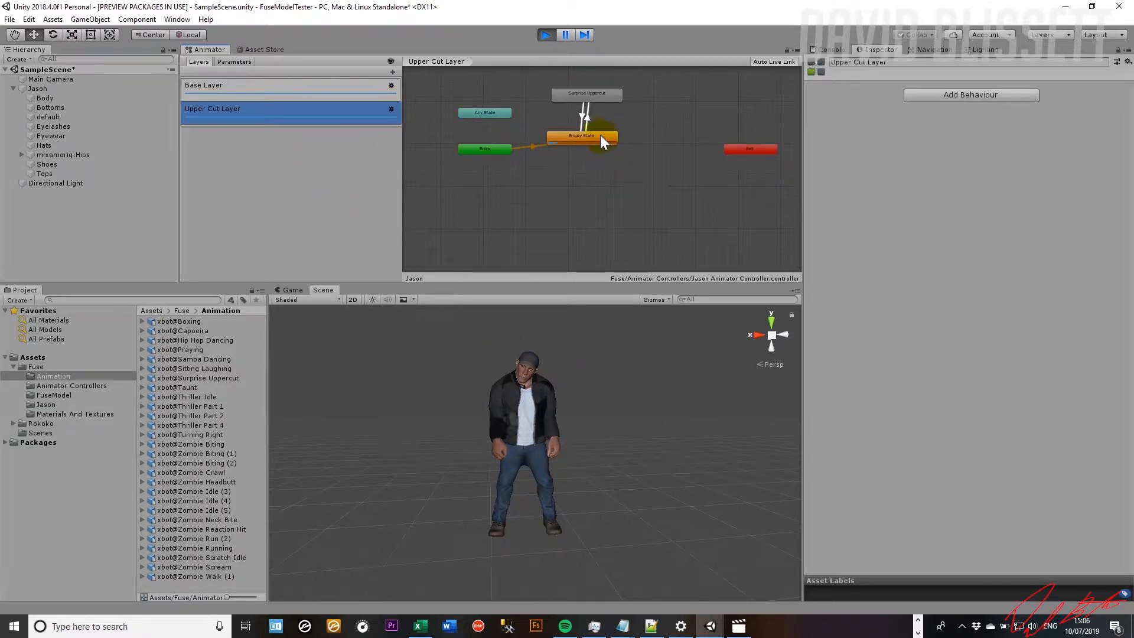
Test the uppercut animation in play mode by switching the isDoingUpperCut parameter on and back off.
{"action": "left_click", "coordinate": [242, 63]}
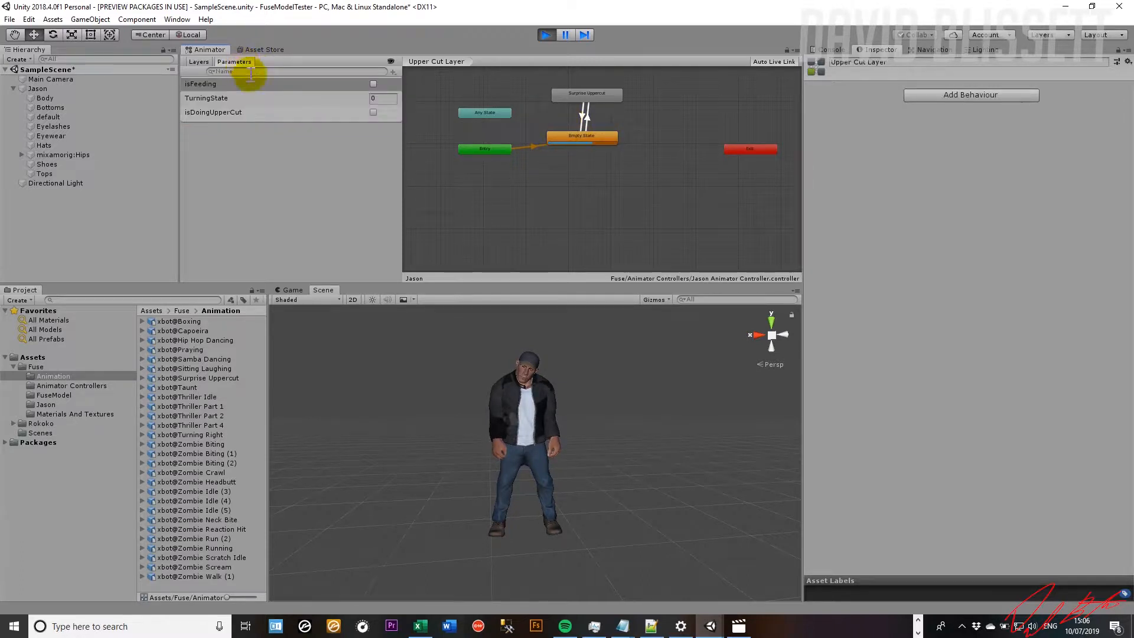
{"action": "left_click", "coordinate": [373, 112]}
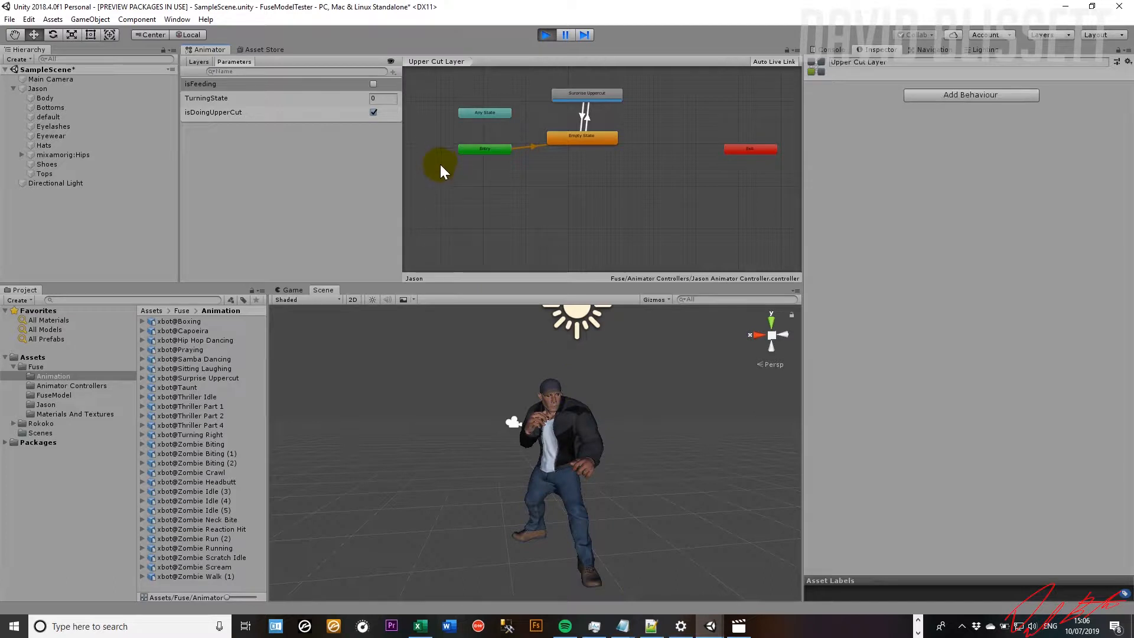
{"action": "left_click", "coordinate": [373, 112]}
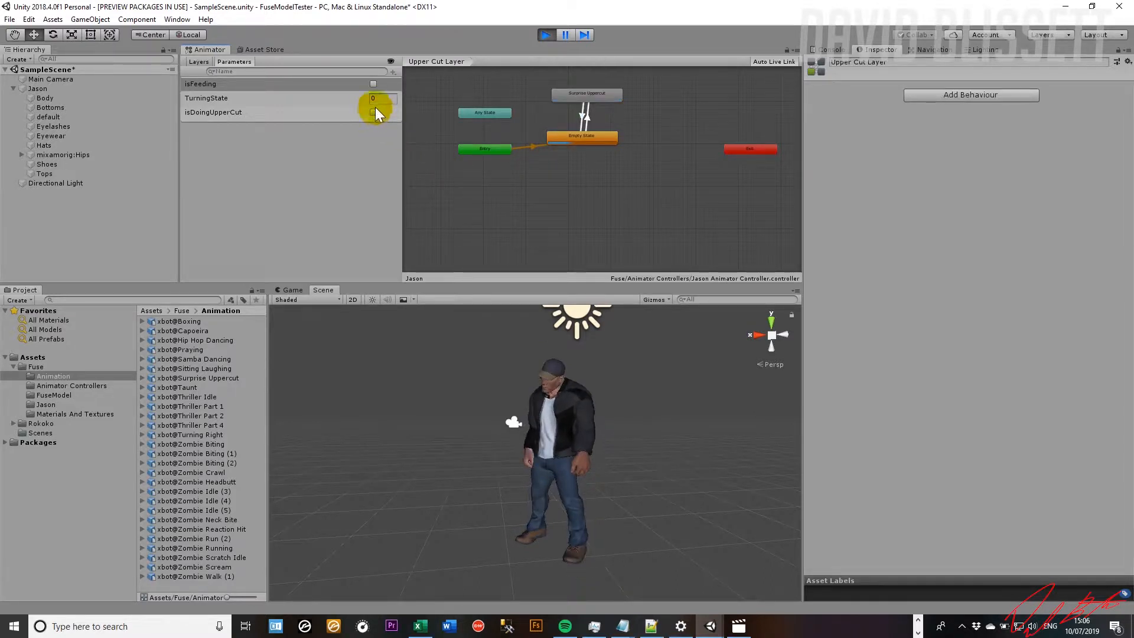
Test the Base Layer animations by switching isFeeding on and off and setting TurningState to 1 and back to 0.
{"action": "left_click", "coordinate": [374, 84]}
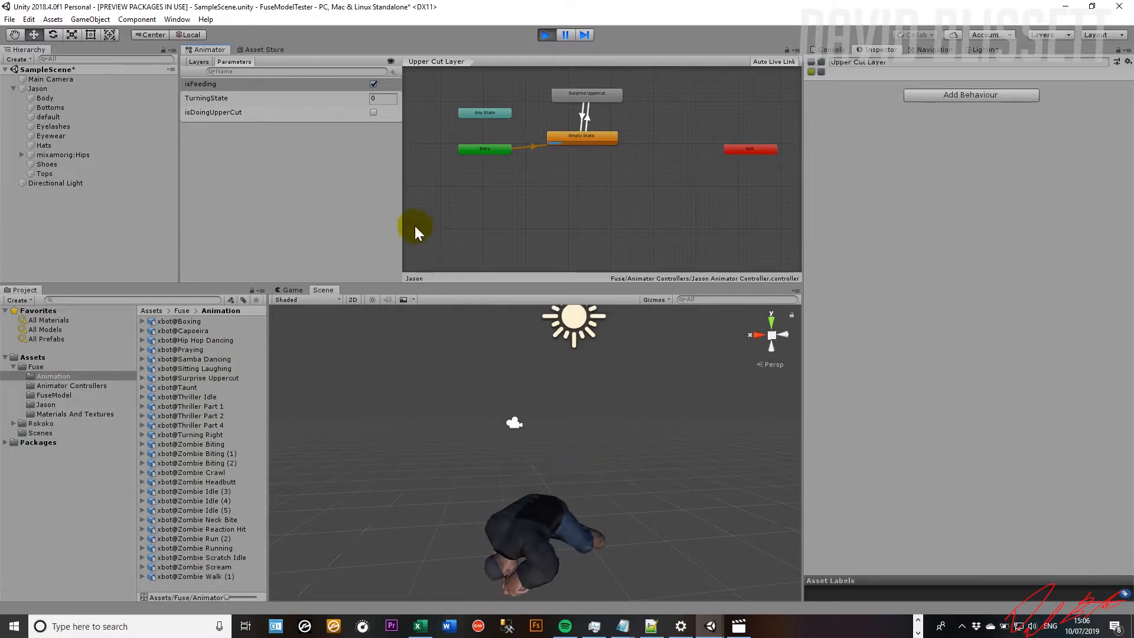
{"action": "left_click", "coordinate": [372, 84]}
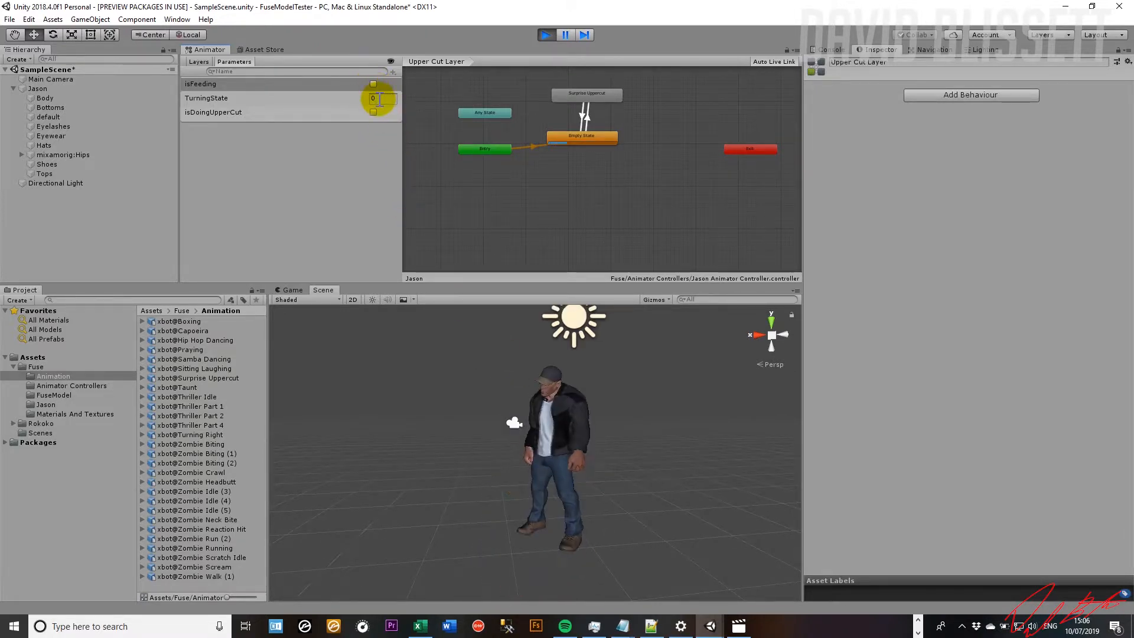
{"action": "left_click", "coordinate": [378, 99]}
{"action": "type", "text": "1"}
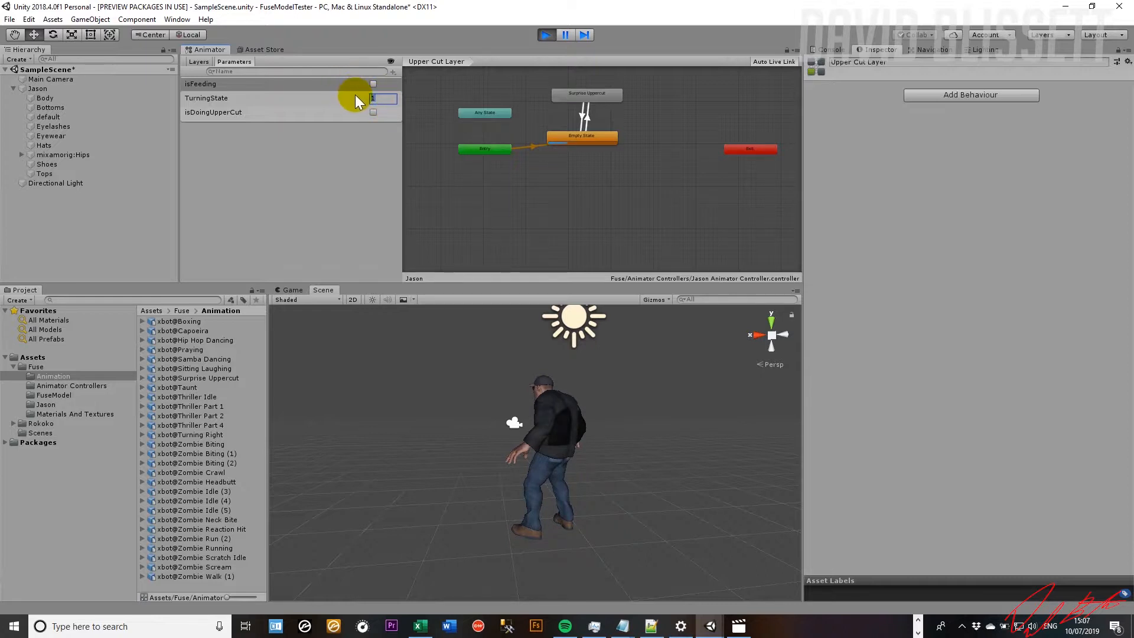
{"action": "type", "text": "0"}
Turn on isDoingUpperCut again and watch the character perform the uppercut from another angle.
{"action": "left_click", "coordinate": [373, 112]}
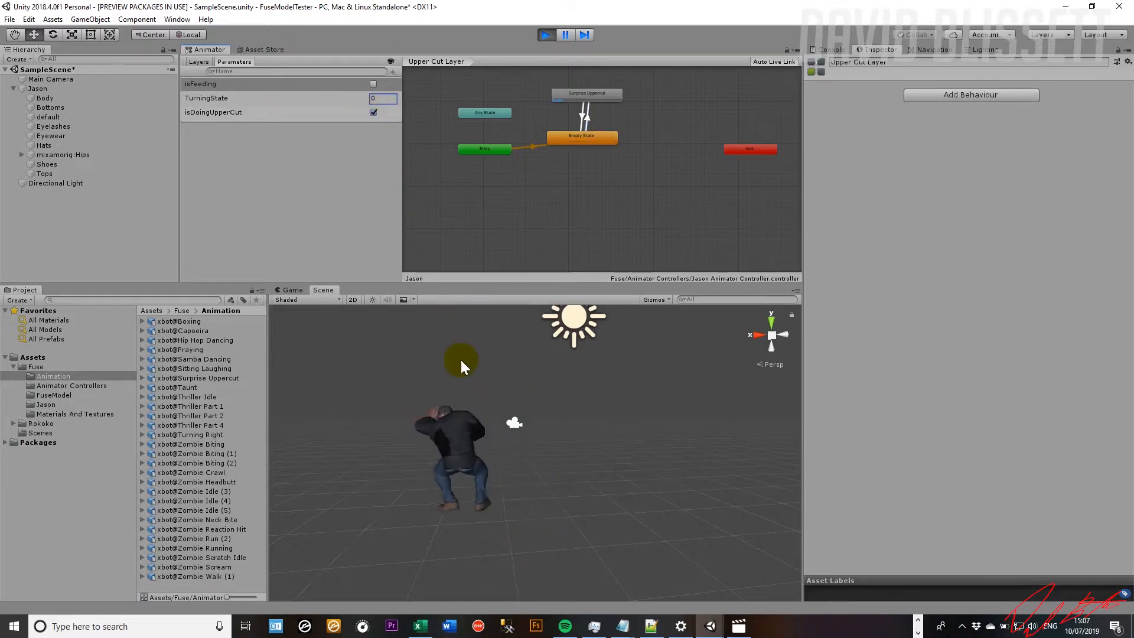
{"action": "left_click_drag", "start_coordinate": [444, 380], "coordinate": [711, 410], "text": "alt"}
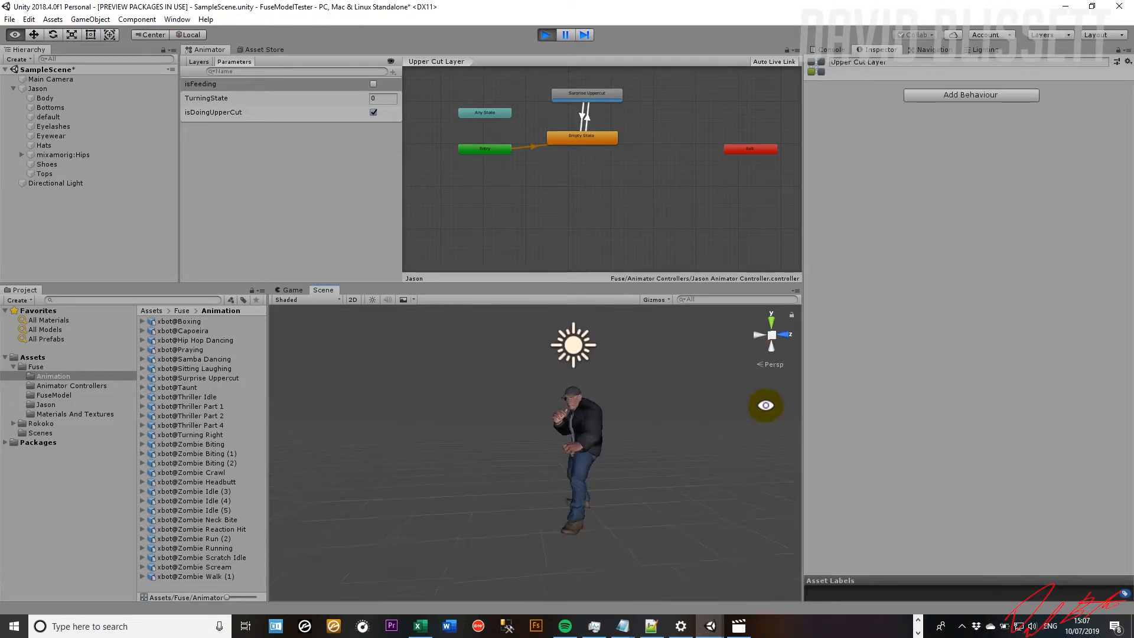
Open the layer settings of the Upper Cut Layer.
{"action": "left_click", "coordinate": [198, 62]}
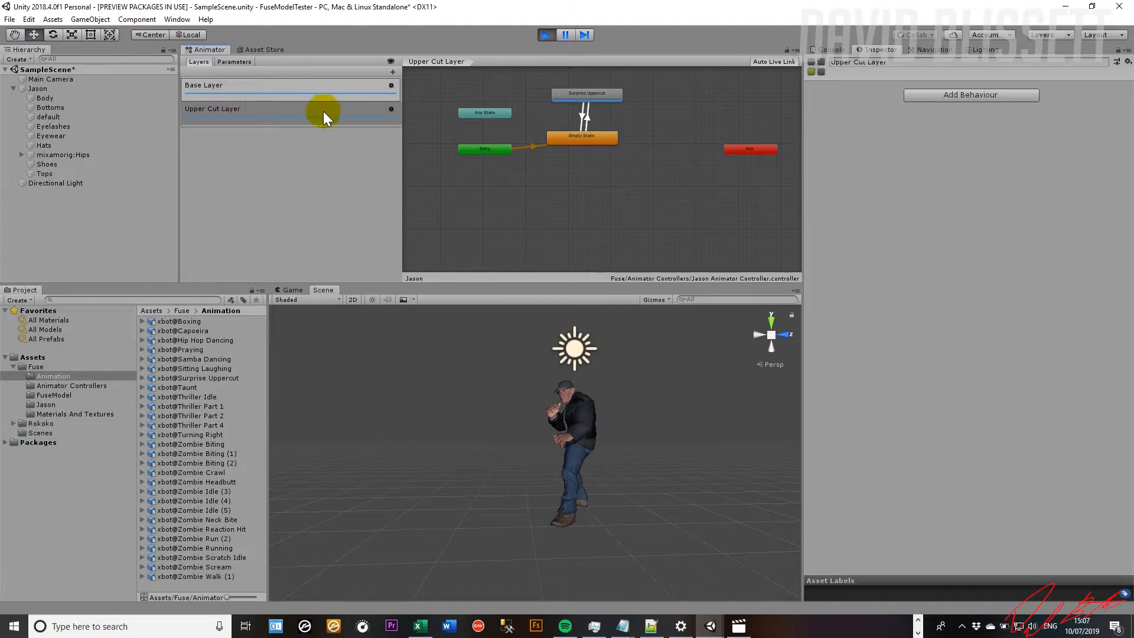
{"action": "left_click", "coordinate": [391, 109]}
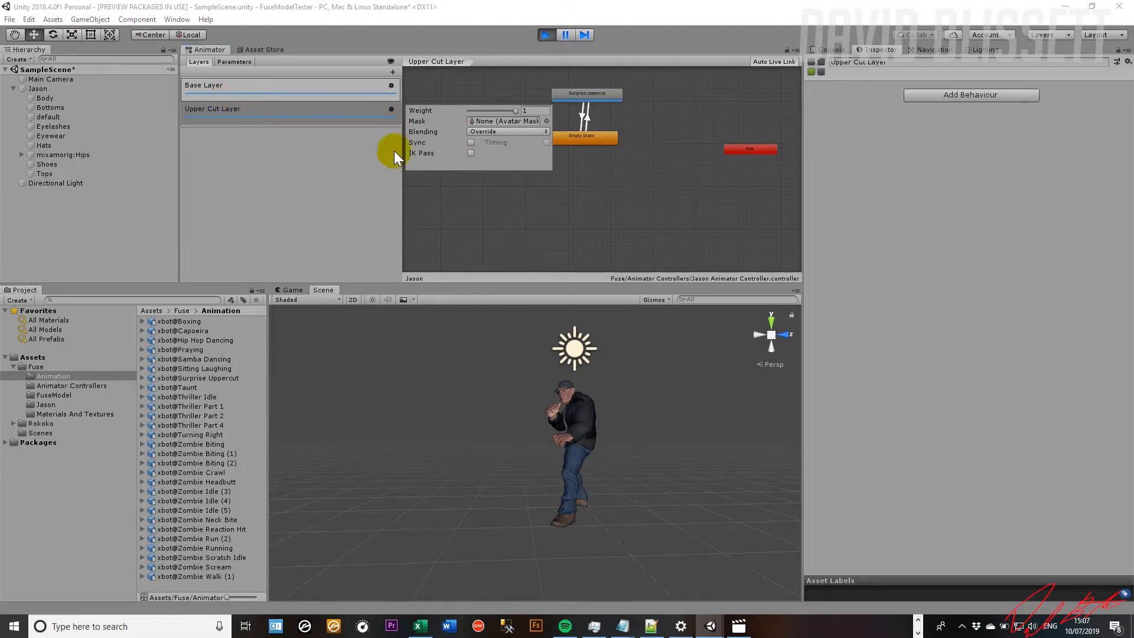